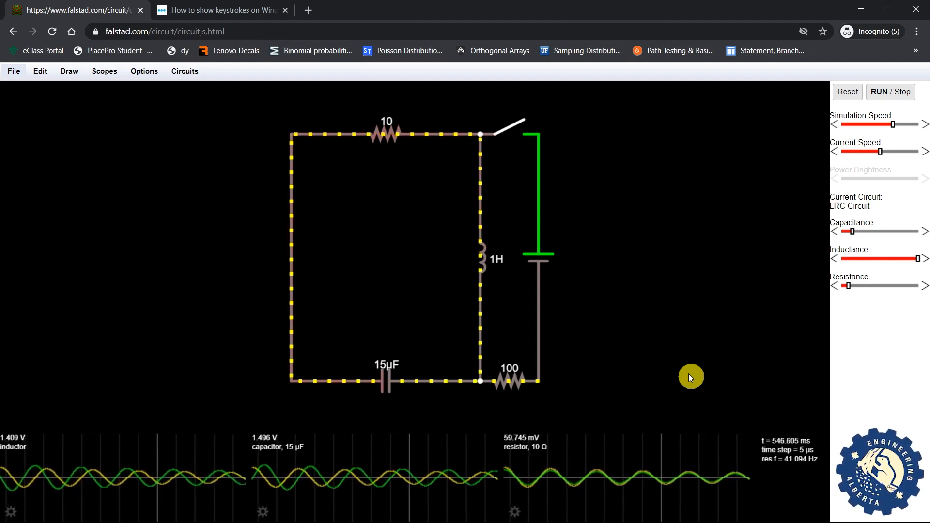
- Switch the browser showing the LRC circuit example to full screen with F11
{"action": "key", "text": "F11"}
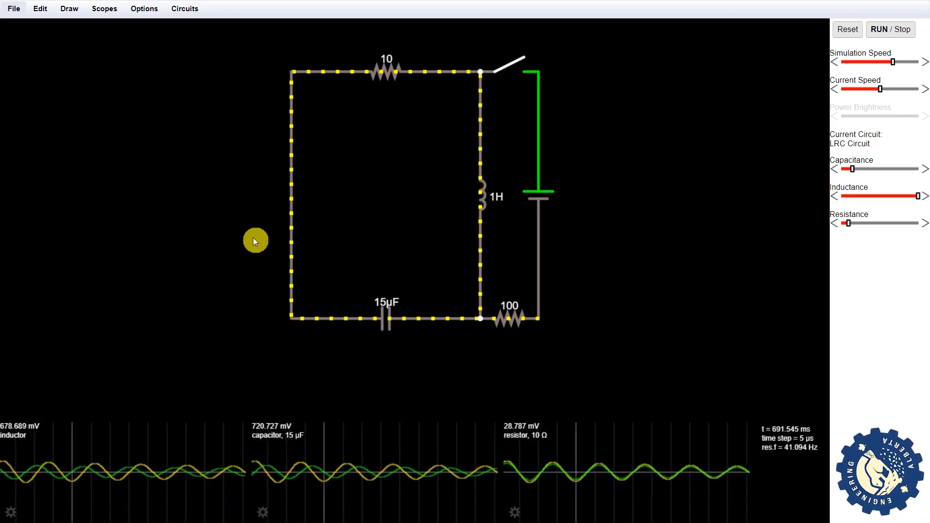
{"action": "left_click", "coordinate": [18, 13]}
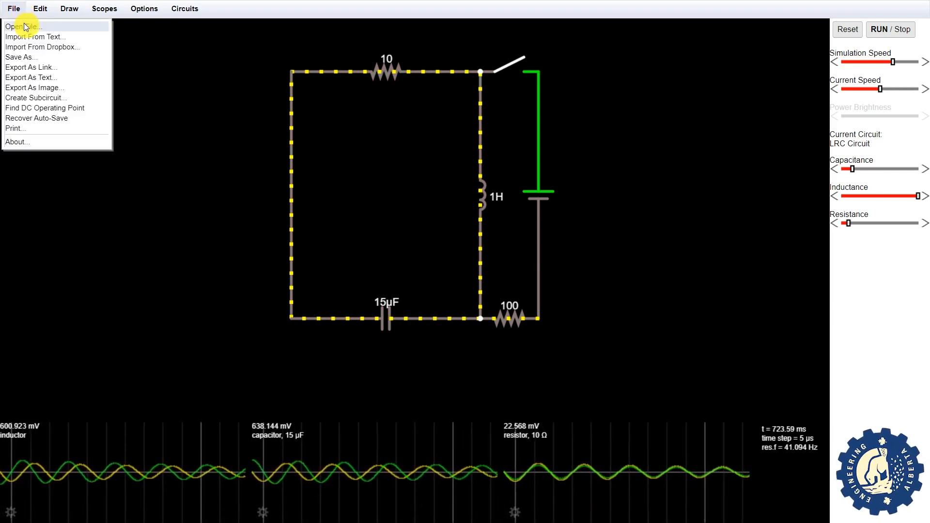
{"action": "left_click", "coordinate": [29, 28]}
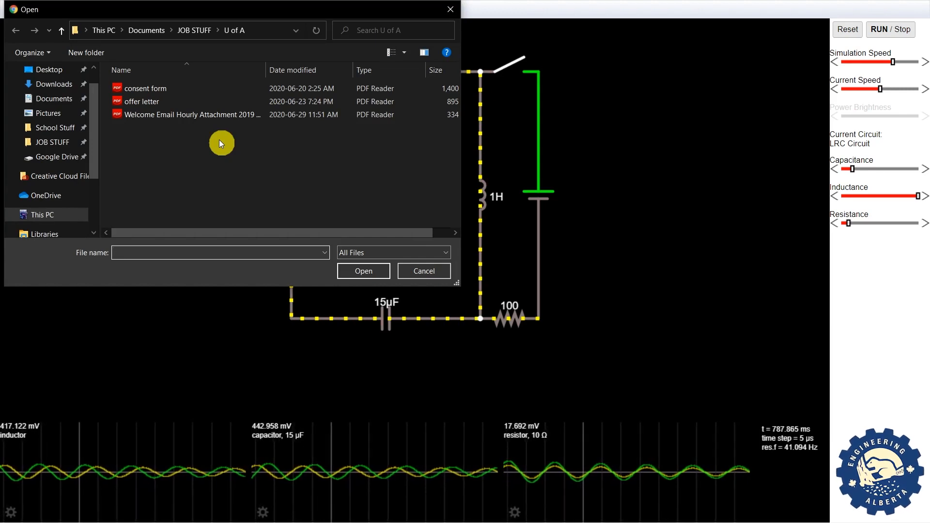
{"action": "key", "text": "Escape"}
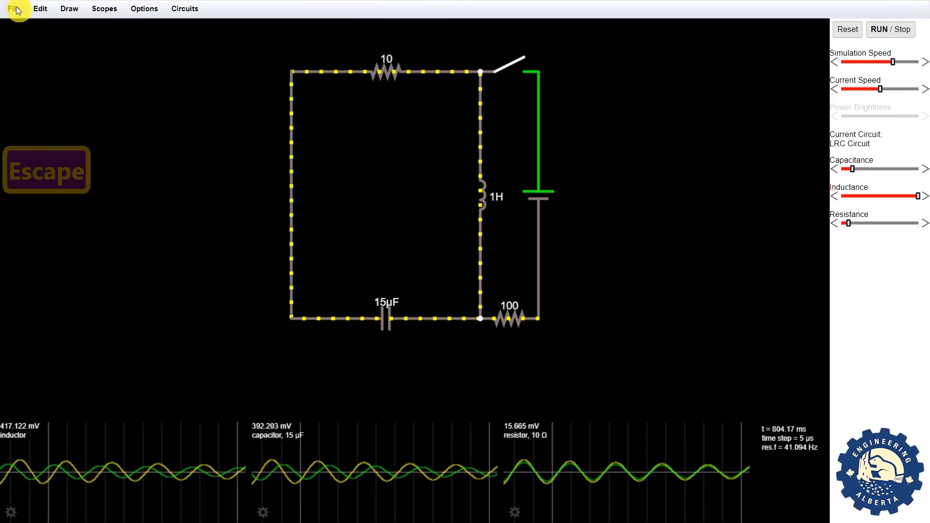
{"action": "left_click", "coordinate": [15, 9]}
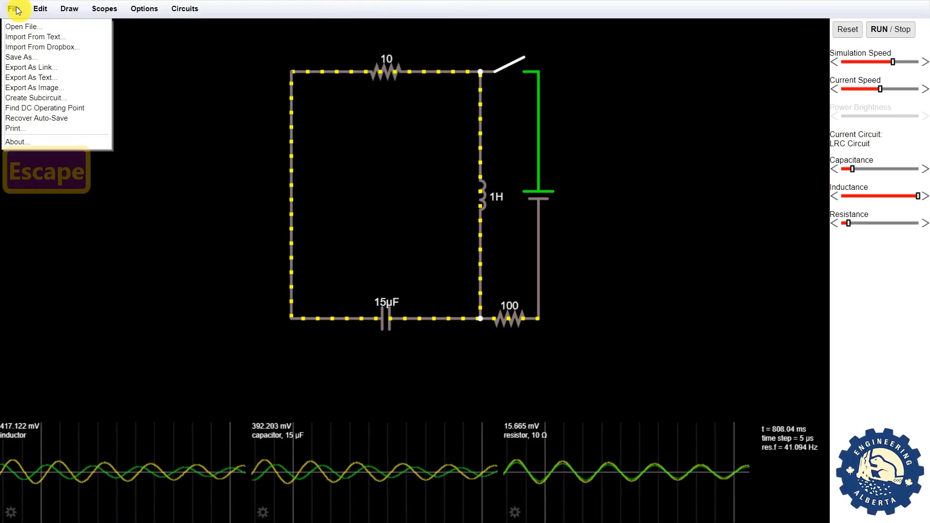
{"action": "left_click", "coordinate": [37, 37]}
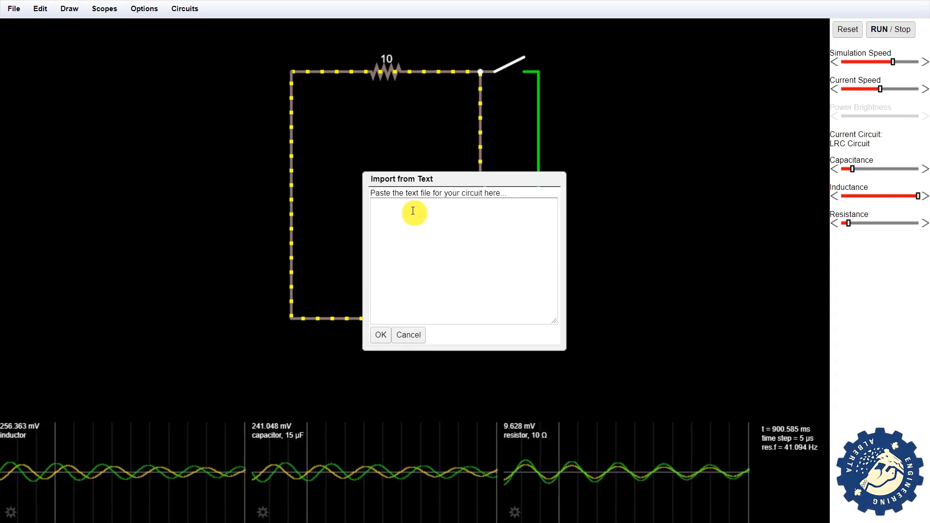
{"action": "left_click", "coordinate": [382, 335]}
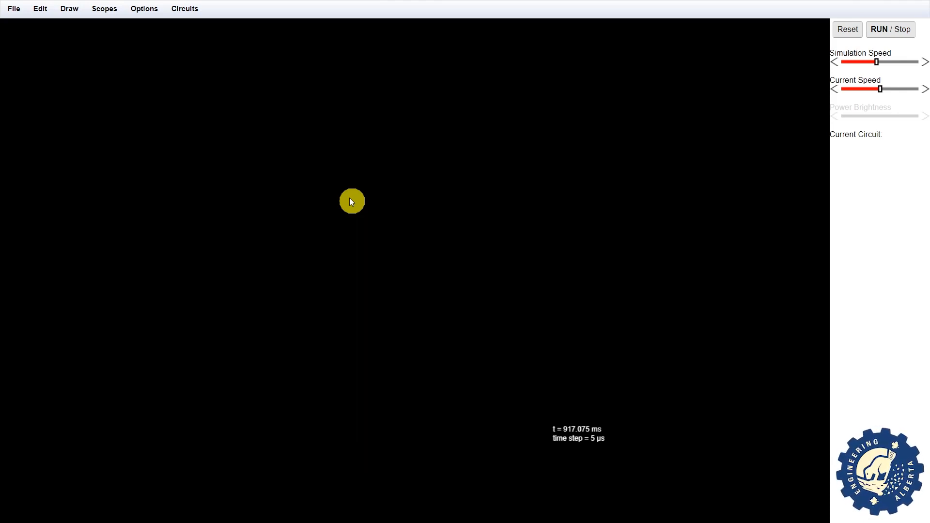
{"action": "key", "text": "ctrl+z"}
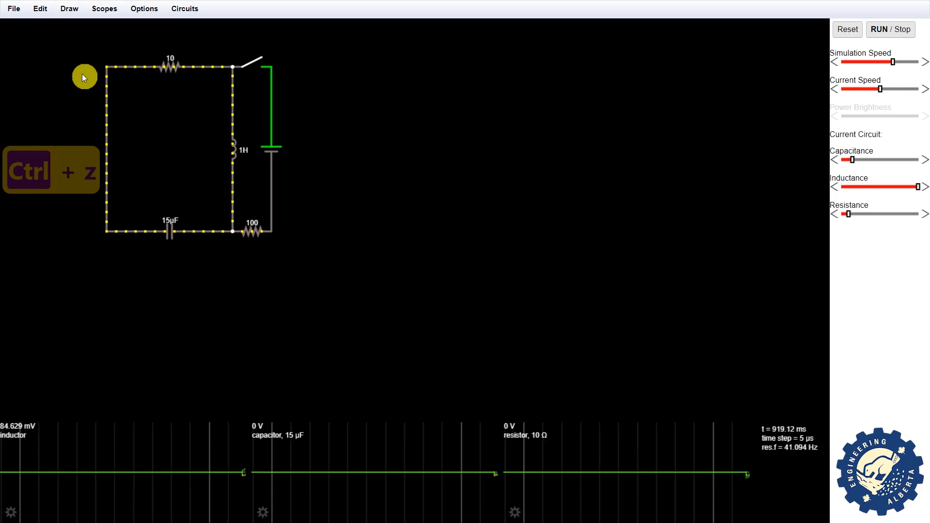
{"action": "left_click", "coordinate": [15, 9]}
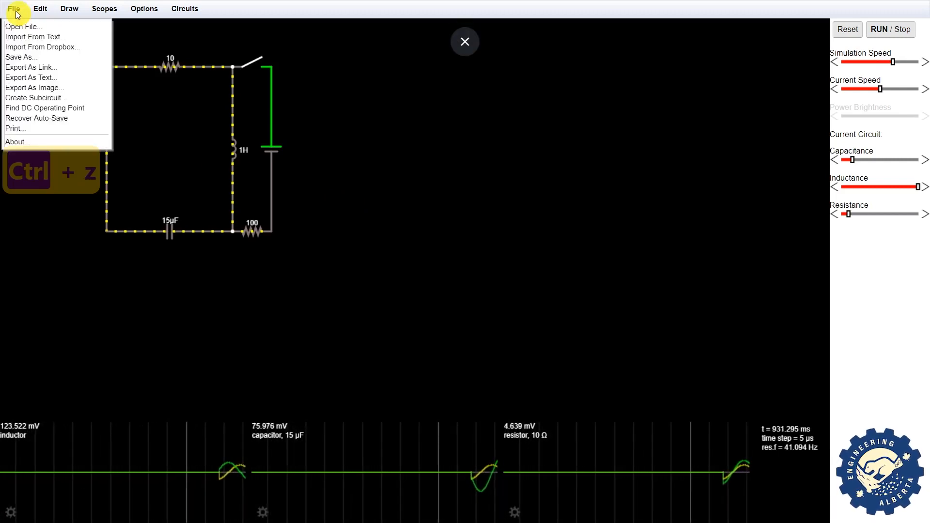
{"action": "left_click", "coordinate": [40, 58]}
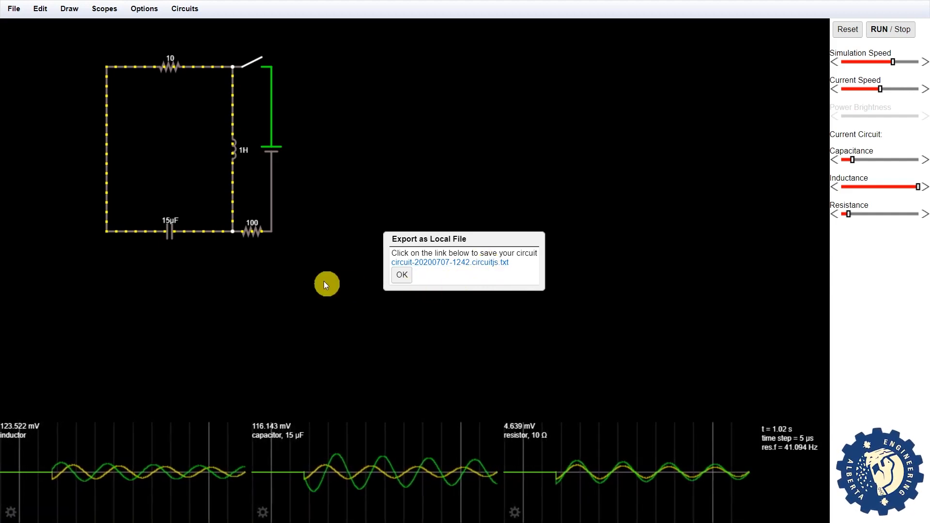
{"action": "key", "text": "Escape"}
{"action": "left_click", "coordinate": [401, 276]}
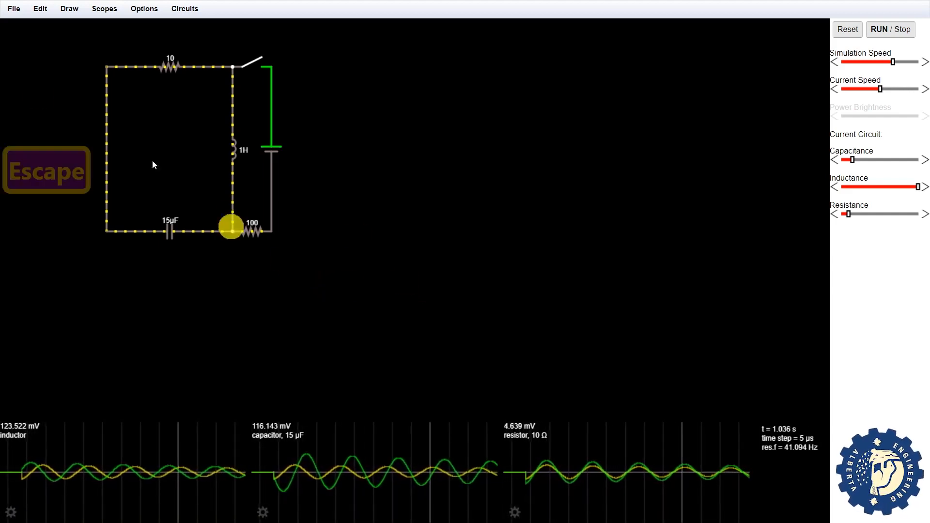
{"action": "left_click", "coordinate": [11, 15]}
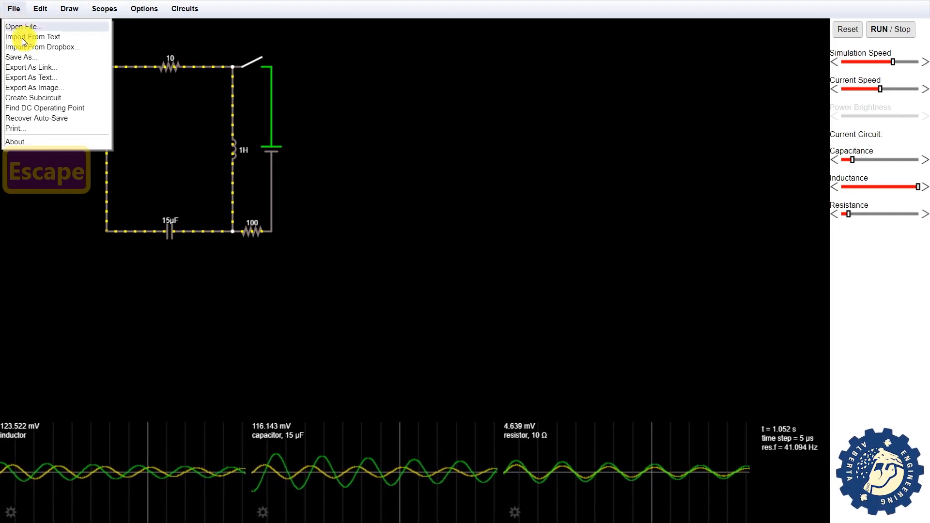
{"action": "left_click", "coordinate": [45, 78]}
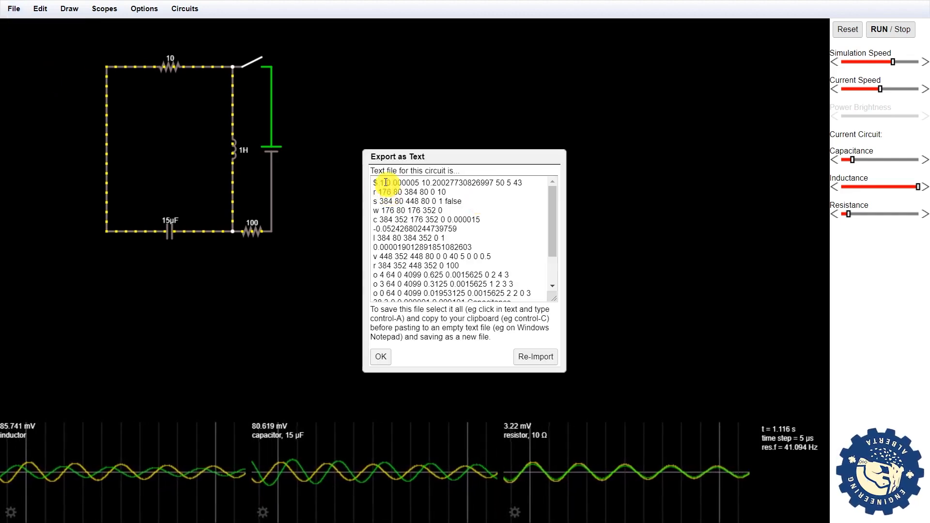
{"action": "left_click_drag", "start_coordinate": [550, 226], "coordinate": [552, 274]}
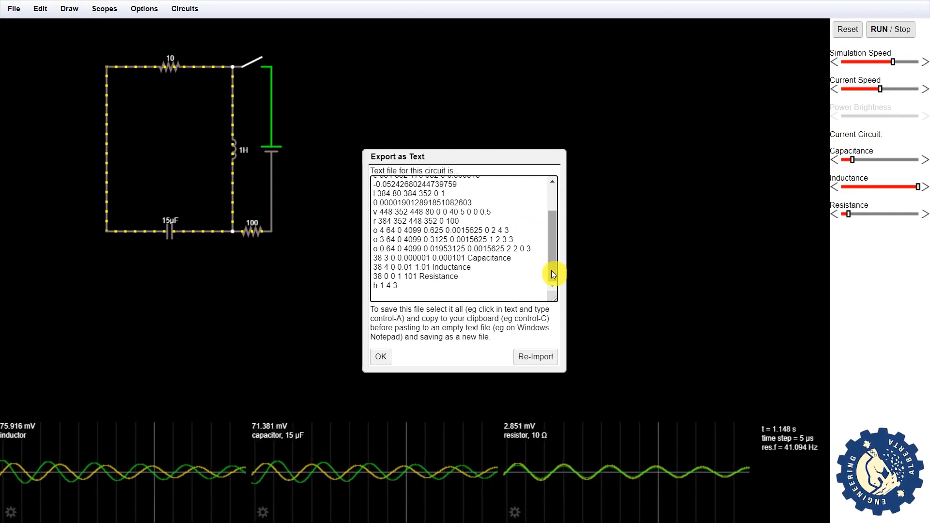
{"action": "left_click", "coordinate": [381, 356]}
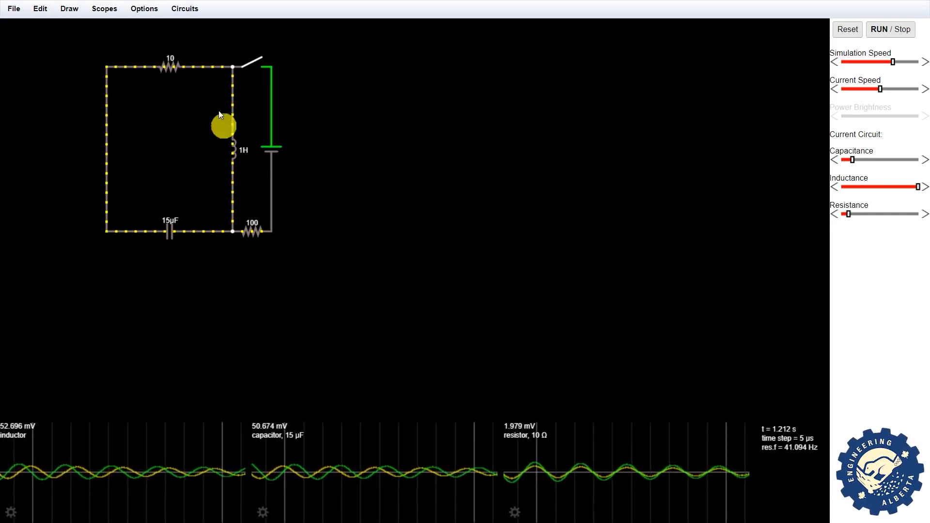
{"action": "left_click", "coordinate": [180, 10]}
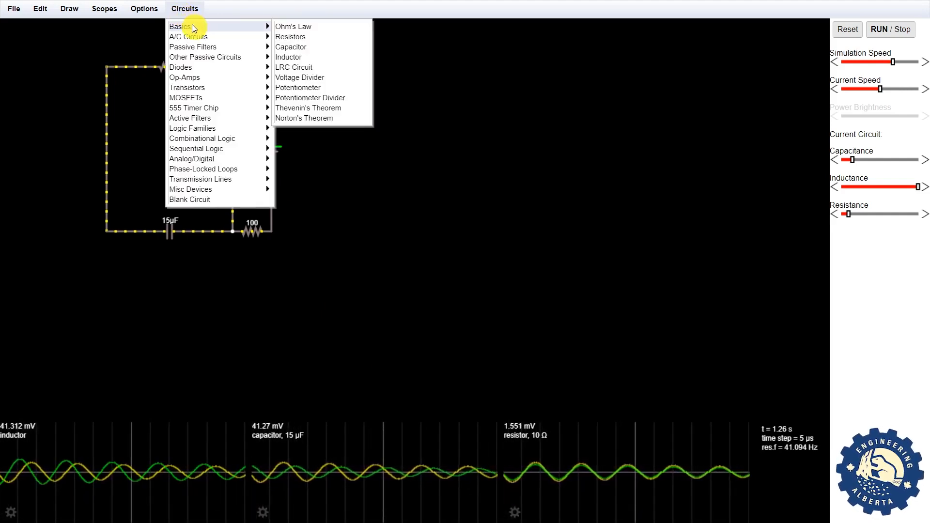
{"action": "mouse_move", "coordinate": [202, 35]}
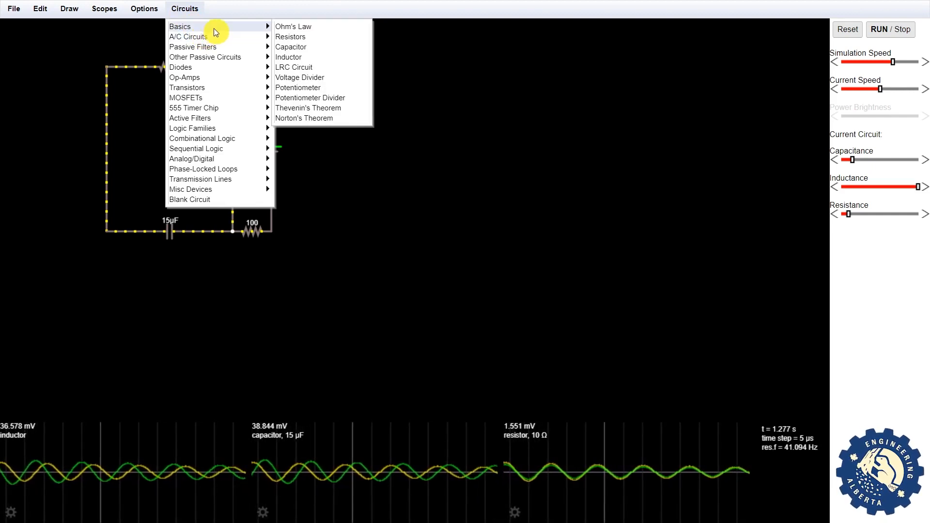
{"action": "left_click", "coordinate": [466, 204]}
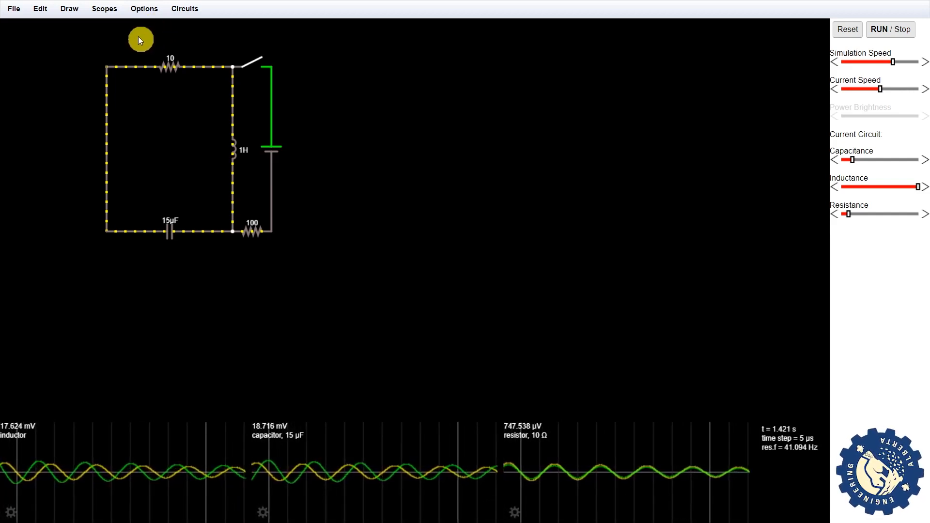
- Turn off Conventional Current Motion and close the switch so the battery powers the LRC circuit
{"action": "left_click", "coordinate": [140, 9]}
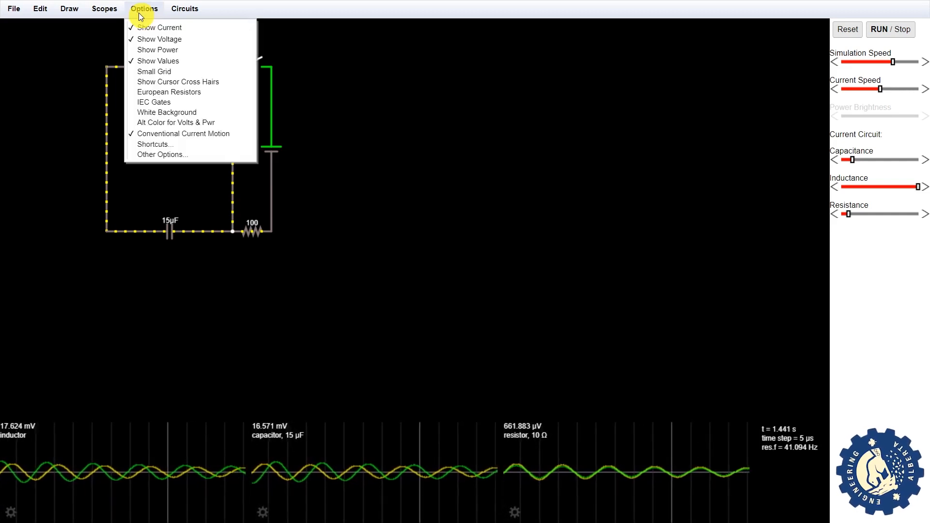
{"action": "left_click", "coordinate": [172, 130]}
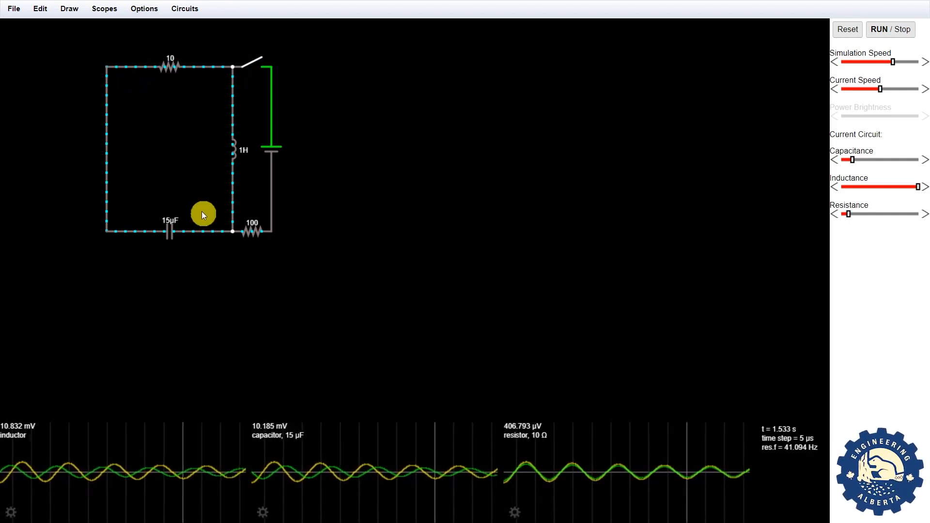
{"action": "left_click", "coordinate": [269, 68]}
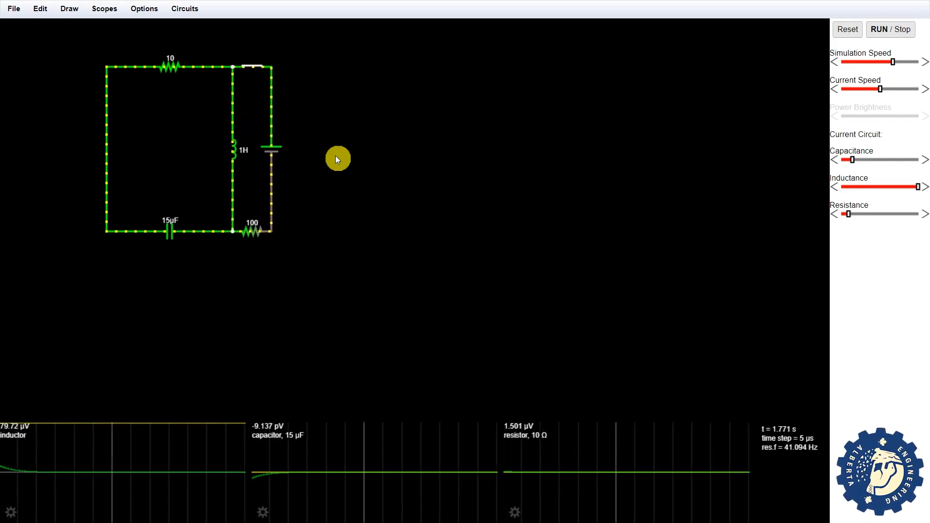
- Load a blank circuit, undo it, then select all and delete the LRC circuit and scopes
{"action": "left_click", "coordinate": [181, 9]}
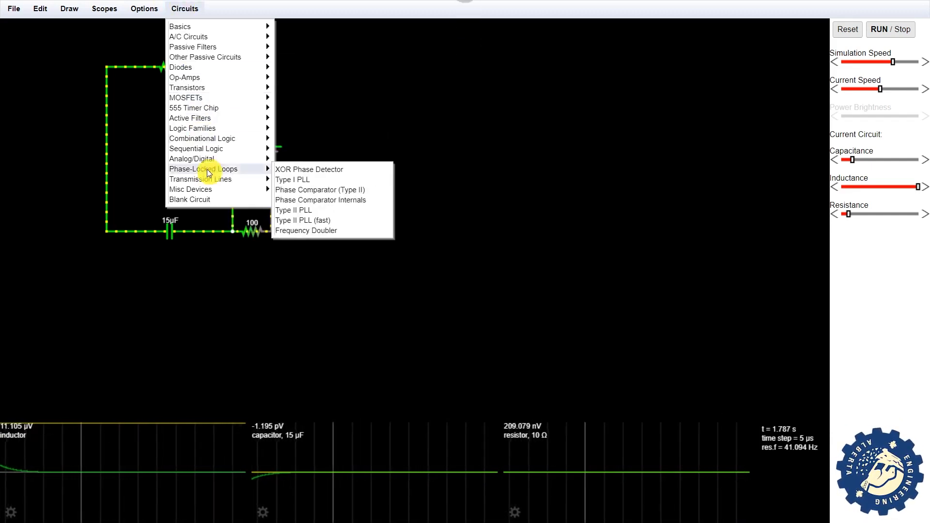
{"action": "left_click", "coordinate": [197, 201]}
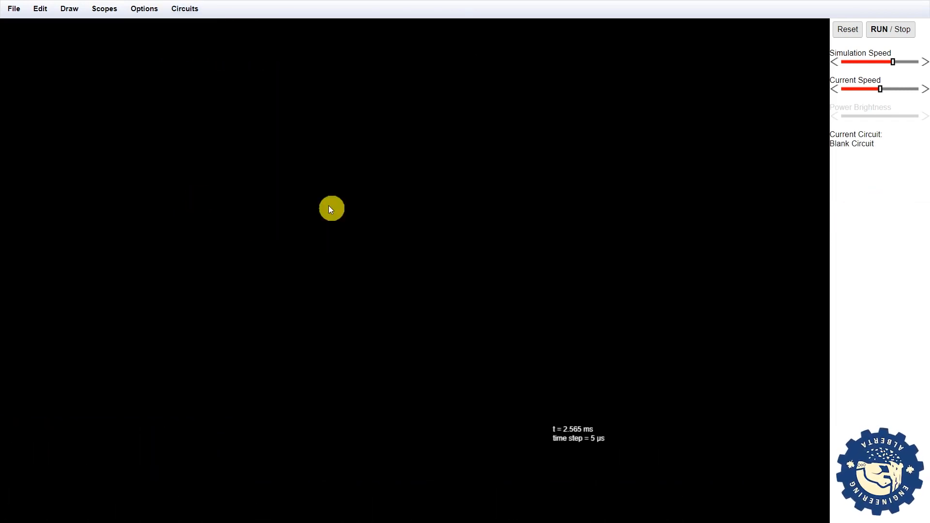
{"action": "key", "text": "ctrl+z"}
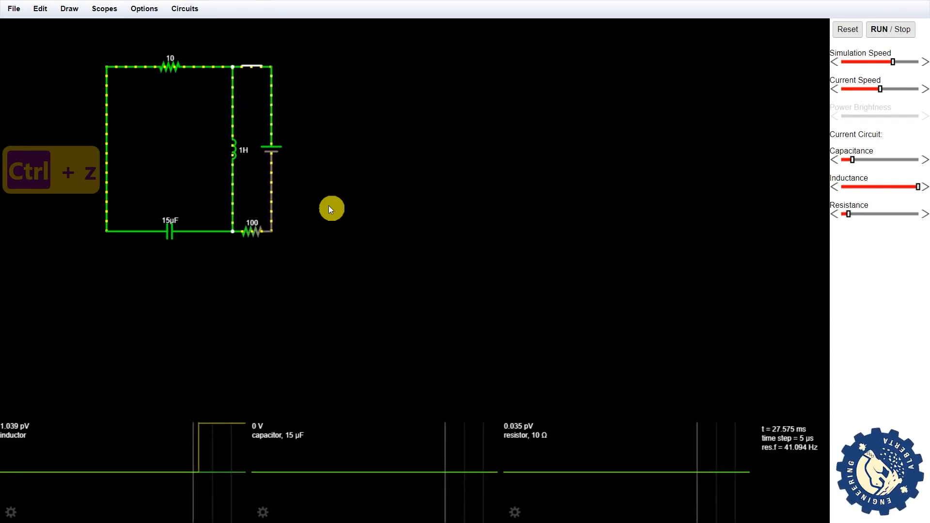
{"action": "key", "text": "ctrl+a"}
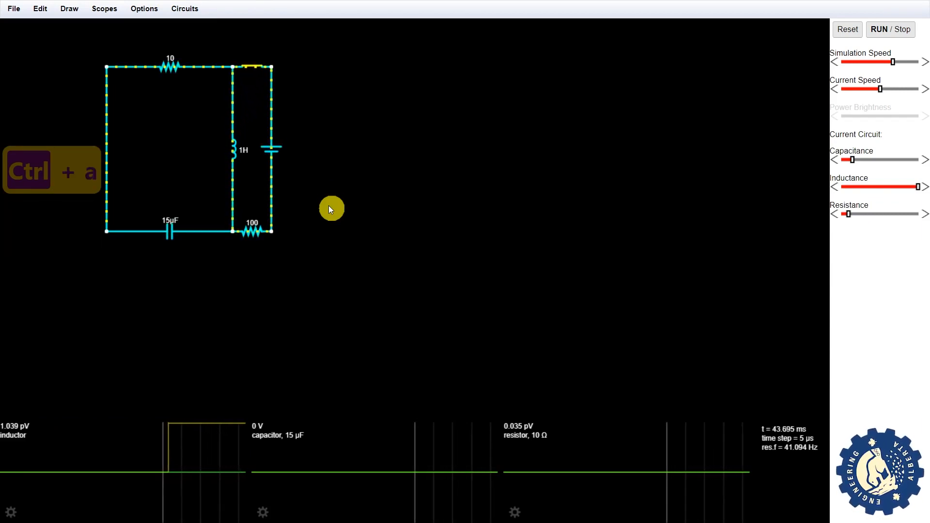
{"action": "key", "text": "Delete"}
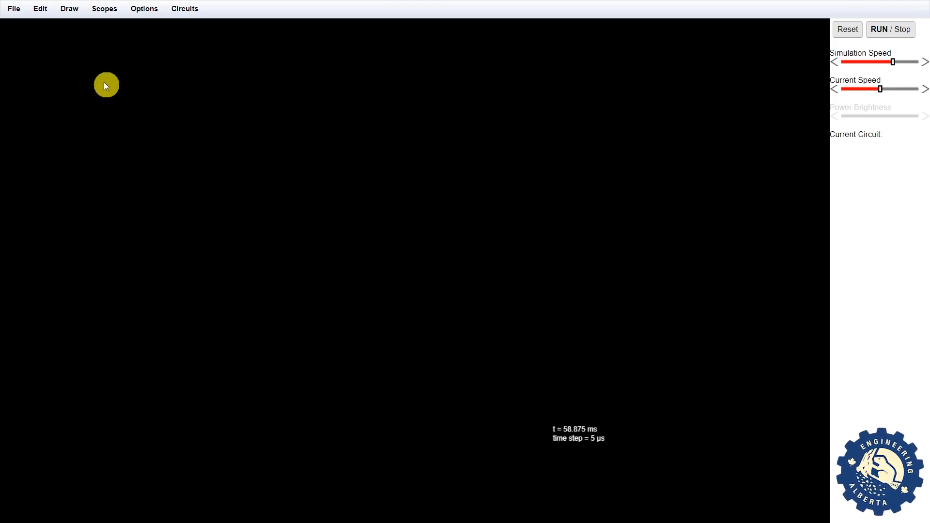
- Choose the wire tool from the Draw menu and draw one vertical wire on the canvas
{"action": "left_click", "coordinate": [68, 9]}
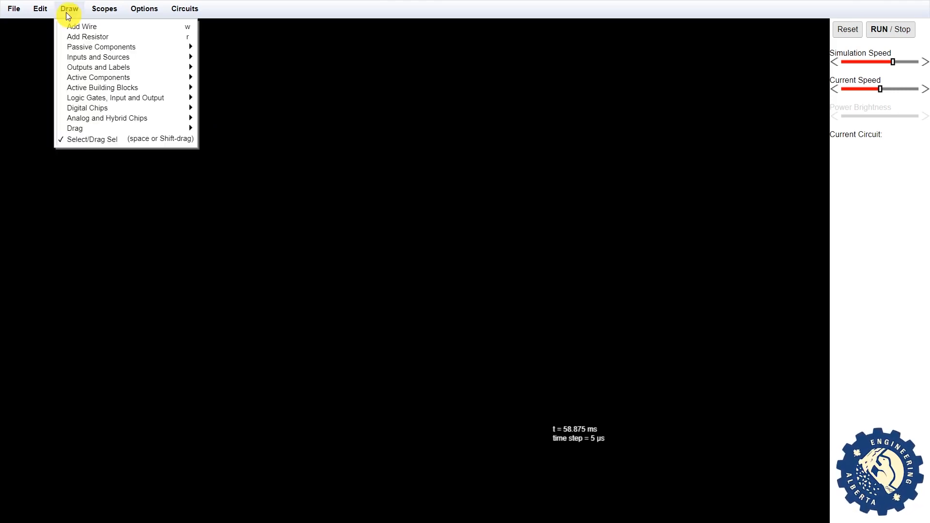
{"action": "left_click", "coordinate": [74, 26]}
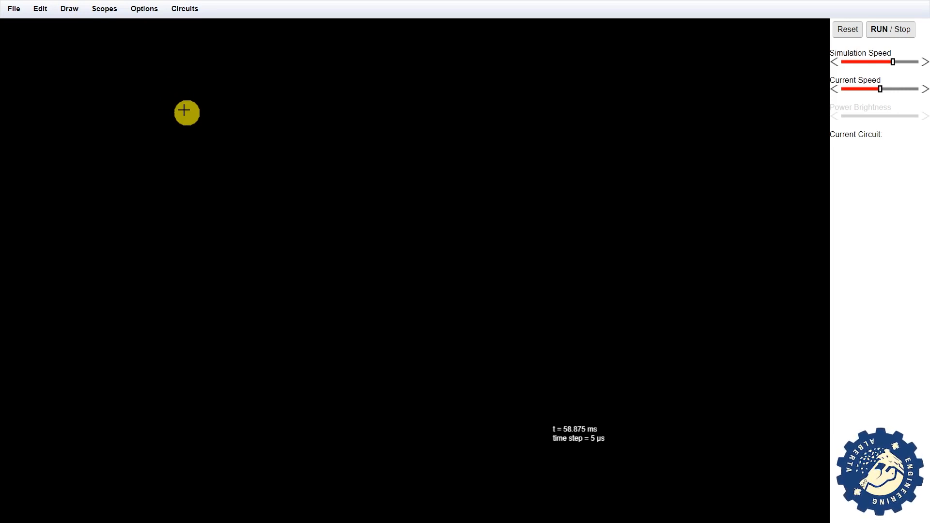
{"action": "left_click_drag", "start_coordinate": [185, 114], "coordinate": [184, 229]}
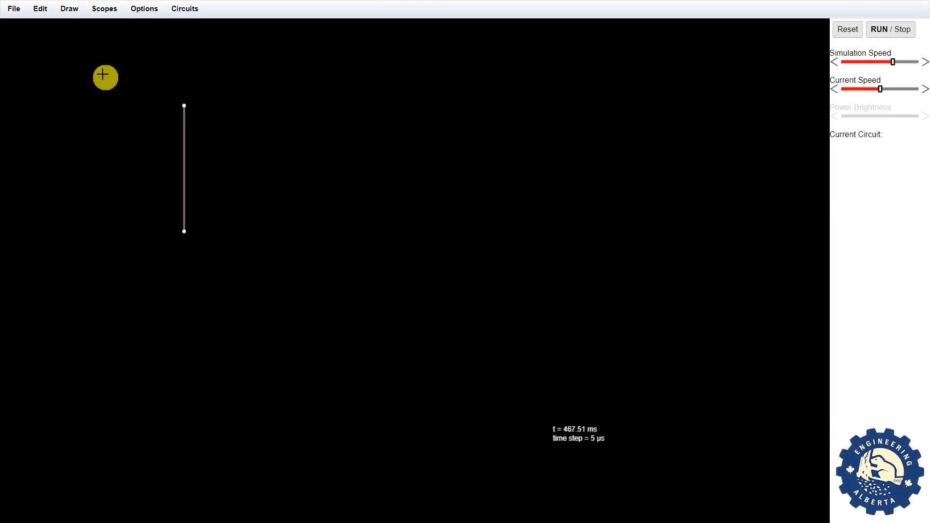
{"action": "left_click", "coordinate": [42, 14]}
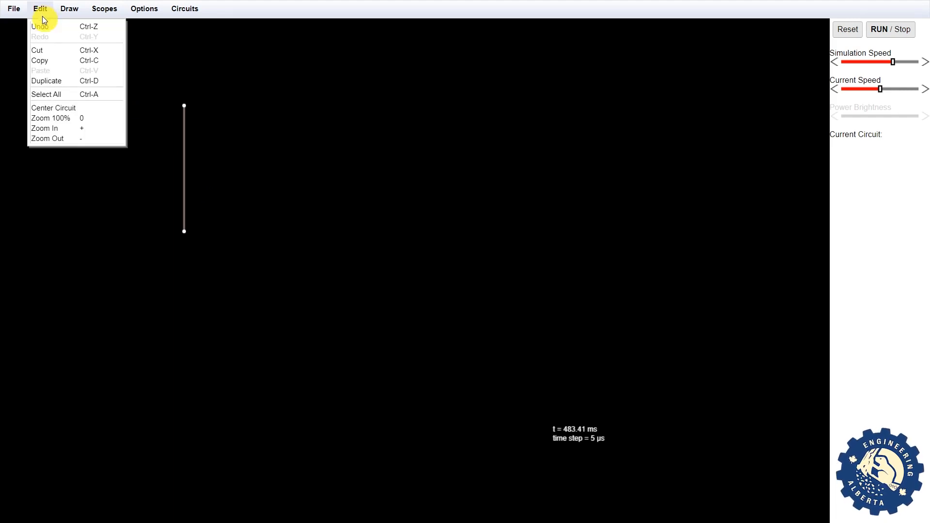
{"action": "left_click", "coordinate": [66, 31]}
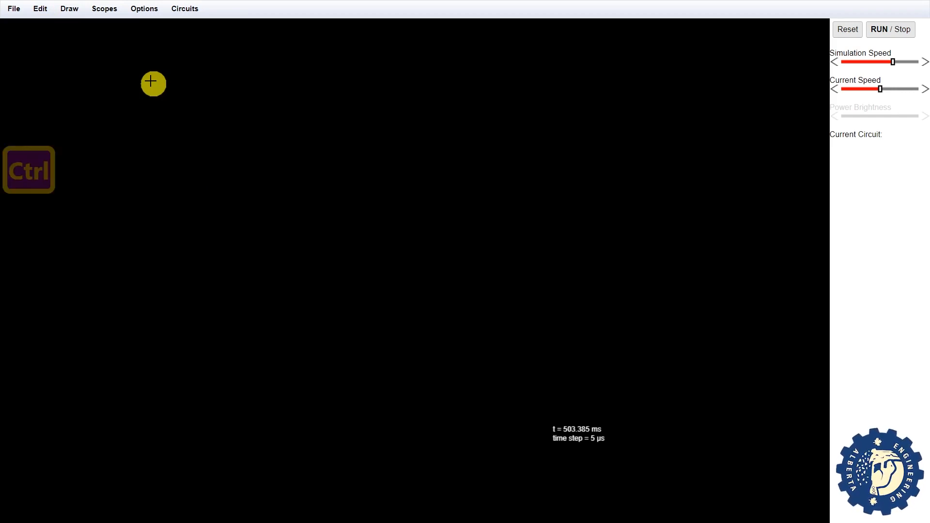
{"action": "key", "text": "ctrl+z"}
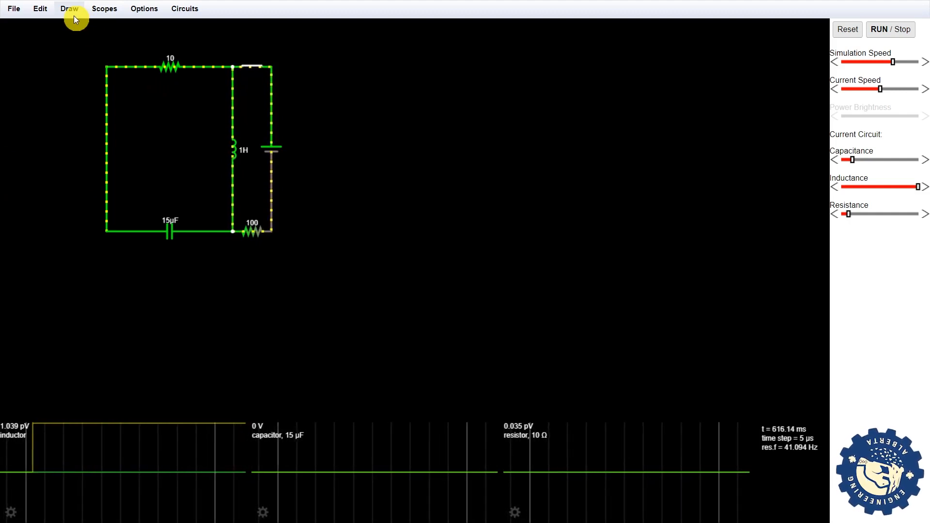
{"action": "left_click", "coordinate": [48, 13]}
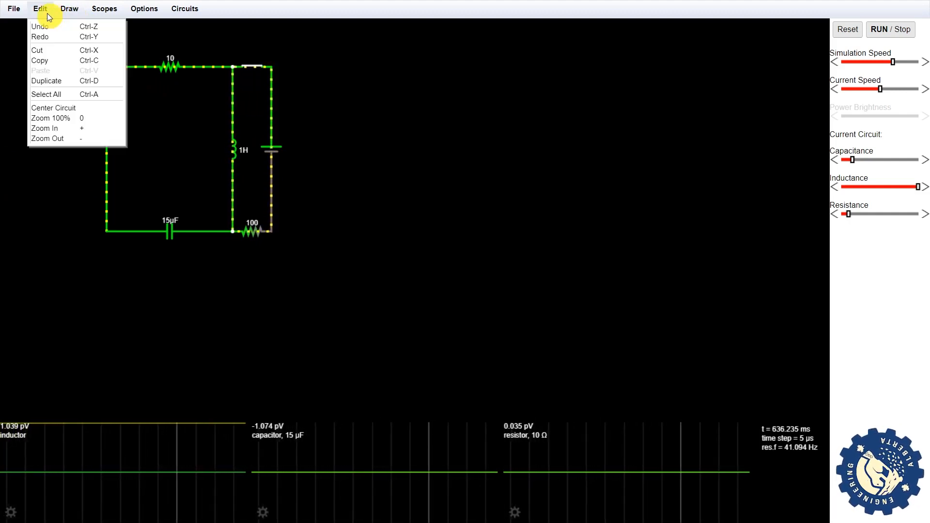
{"action": "left_click", "coordinate": [59, 37]}
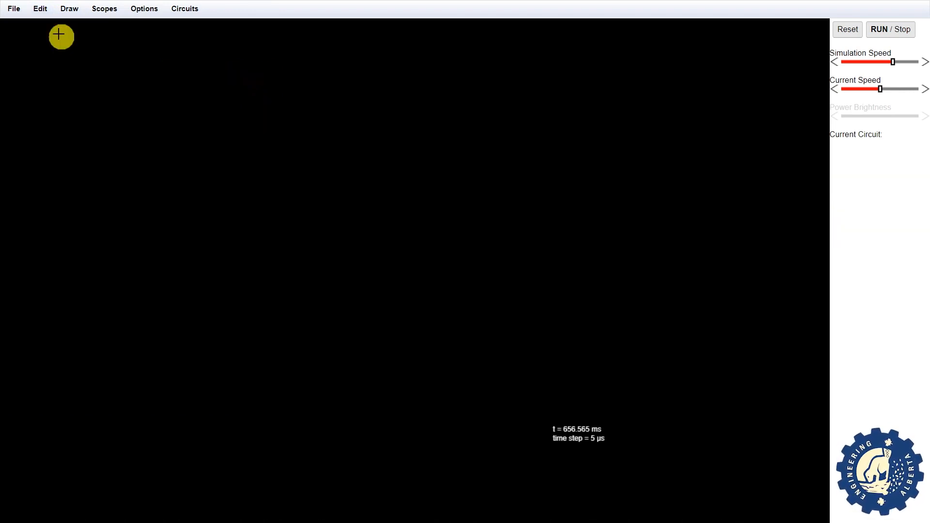
{"action": "key", "text": "ctrl"}
{"action": "key", "text": "ctrl+y"}
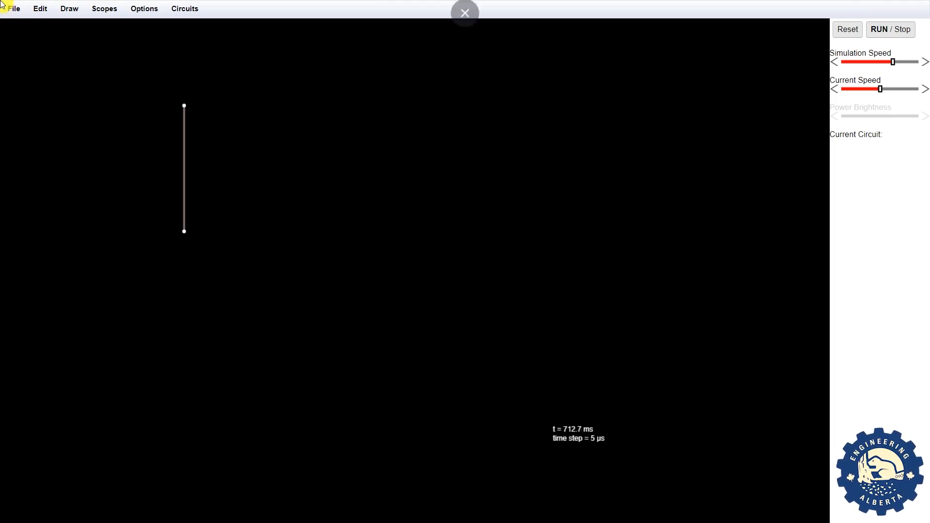
- Draw a horizontal wire across the top and place a vertical 1k resistor to its right
{"action": "left_click", "coordinate": [76, 8]}
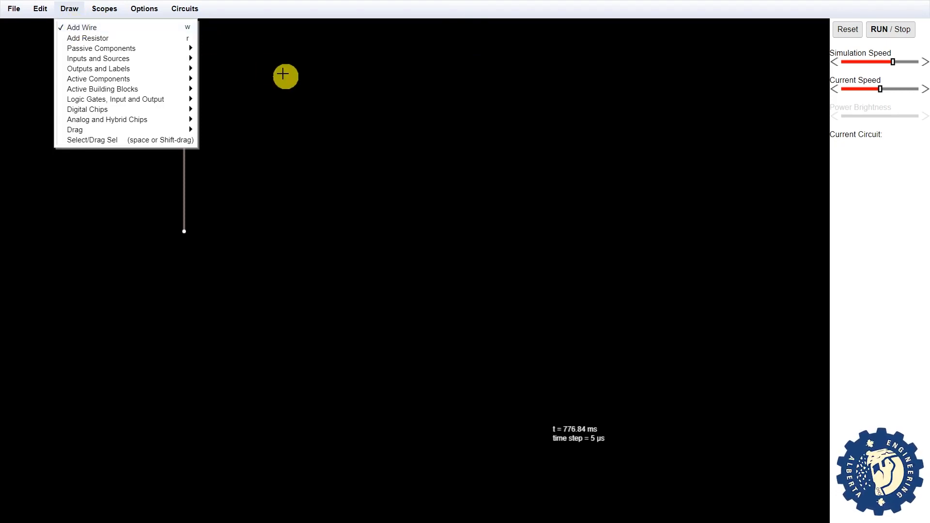
{"action": "left_click", "coordinate": [283, 74]}
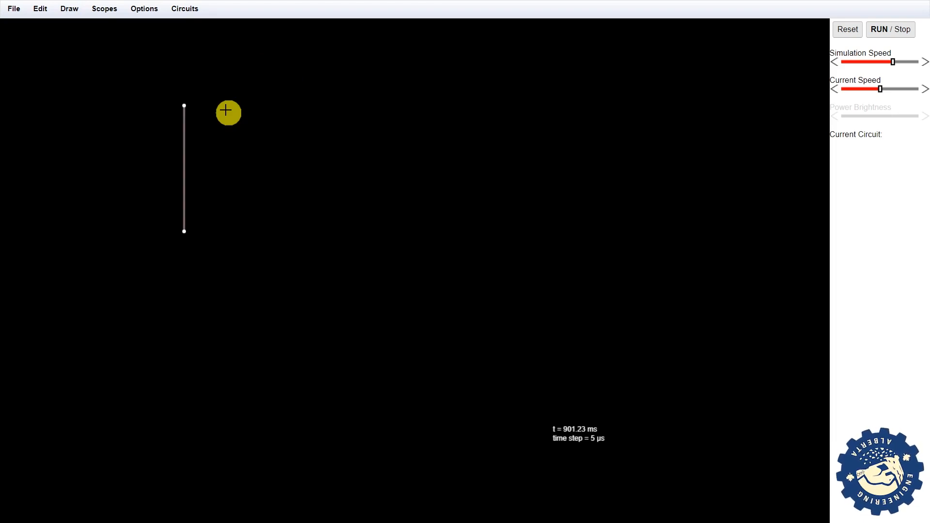
{"action": "key", "text": "w"}
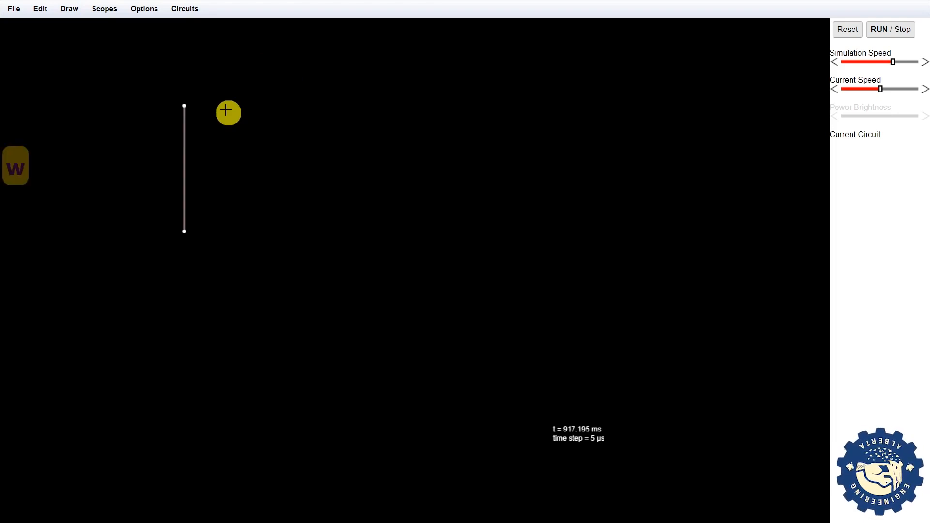
{"action": "left_click_drag", "start_coordinate": [225, 111], "coordinate": [387, 109]}
{"action": "key", "text": "r"}
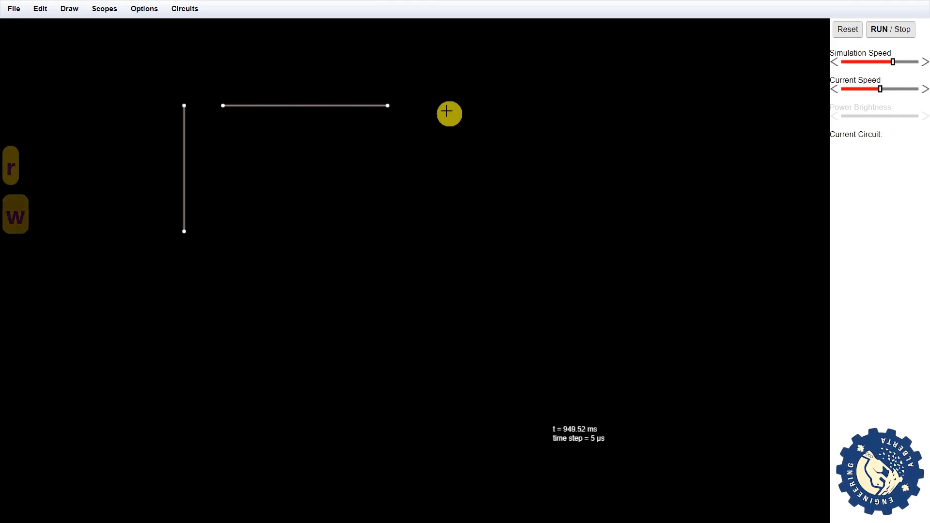
{"action": "left_click_drag", "start_coordinate": [444, 109], "coordinate": [444, 235]}
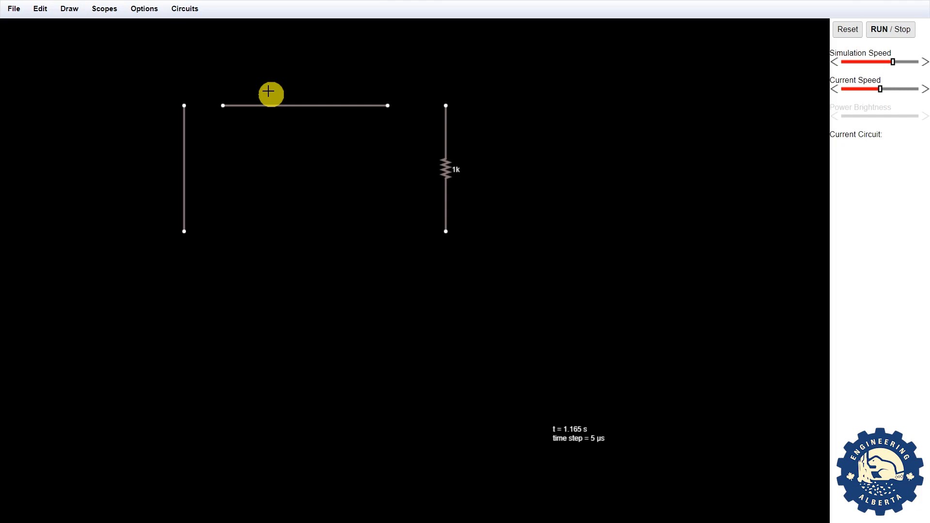
- Start a new blank circuit and place a vertical 5 V two-terminal voltage source on it
{"action": "left_click", "coordinate": [187, 13]}
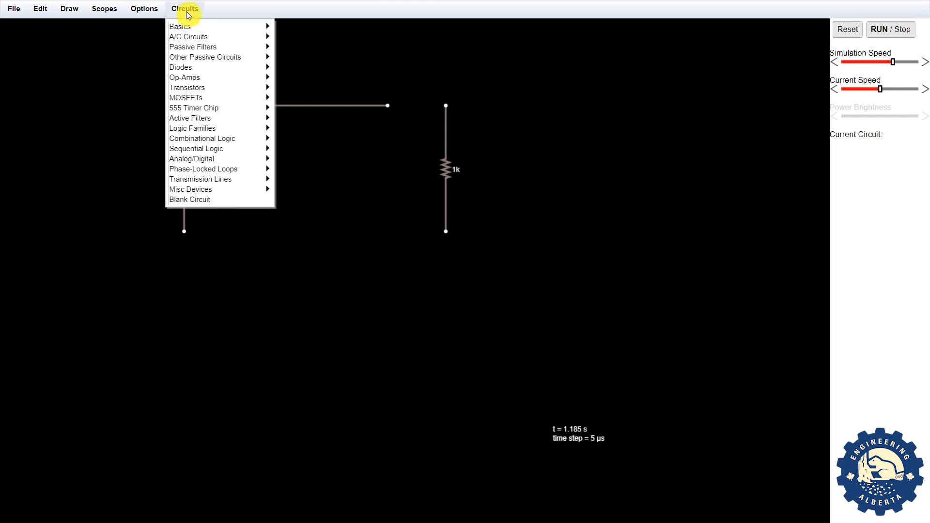
{"action": "left_click", "coordinate": [193, 199]}
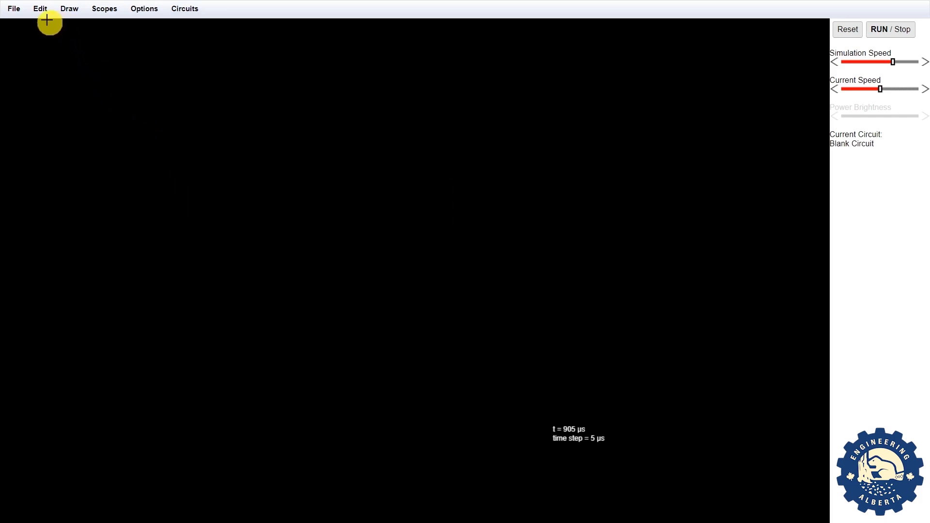
{"action": "left_click", "coordinate": [72, 13]}
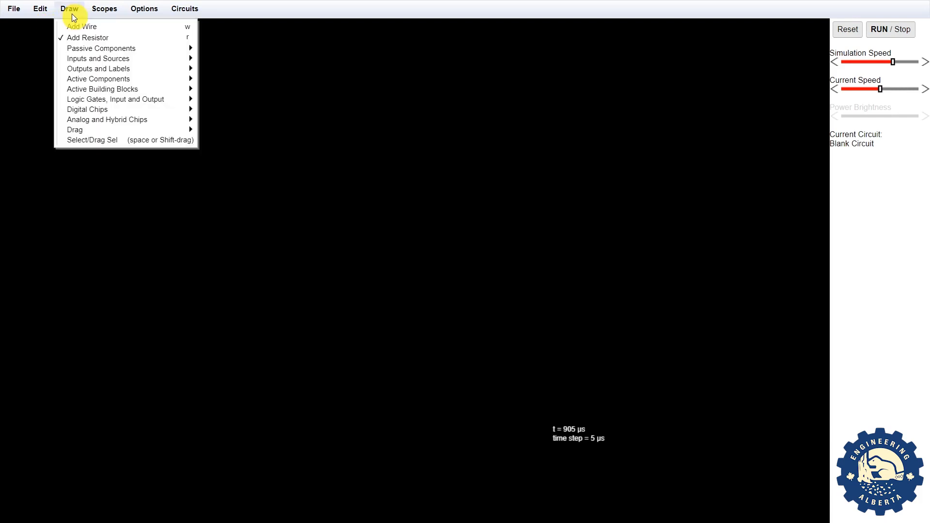
{"action": "mouse_move", "coordinate": [112, 58]}
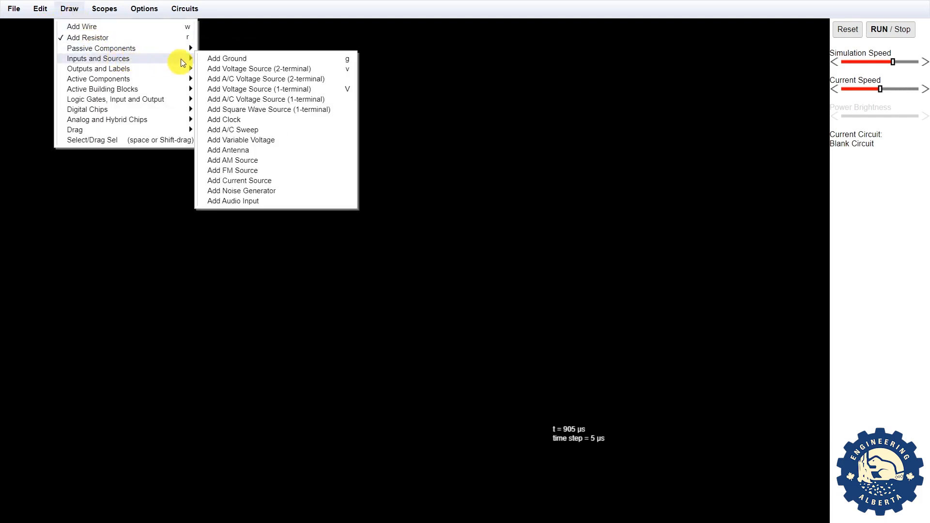
{"action": "left_click", "coordinate": [232, 69]}
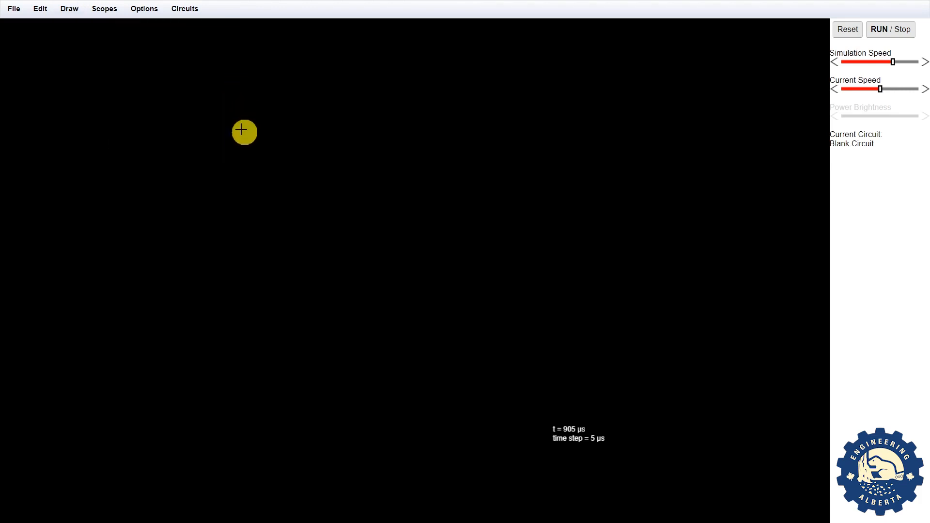
{"action": "left_click_drag", "start_coordinate": [241, 129], "coordinate": [241, 243]}
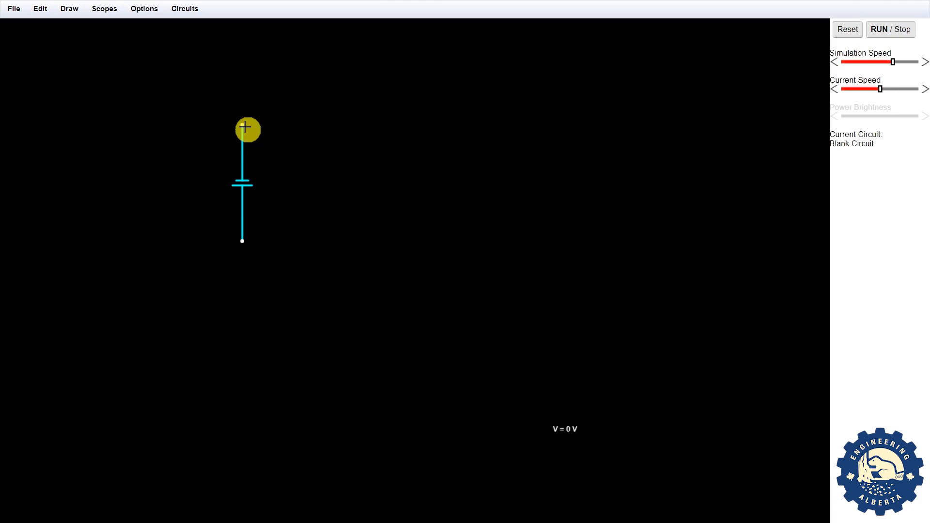
- Add a 1k resistor starting from the battery's top end, then switch to the wire tool
{"action": "key", "text": "r"}
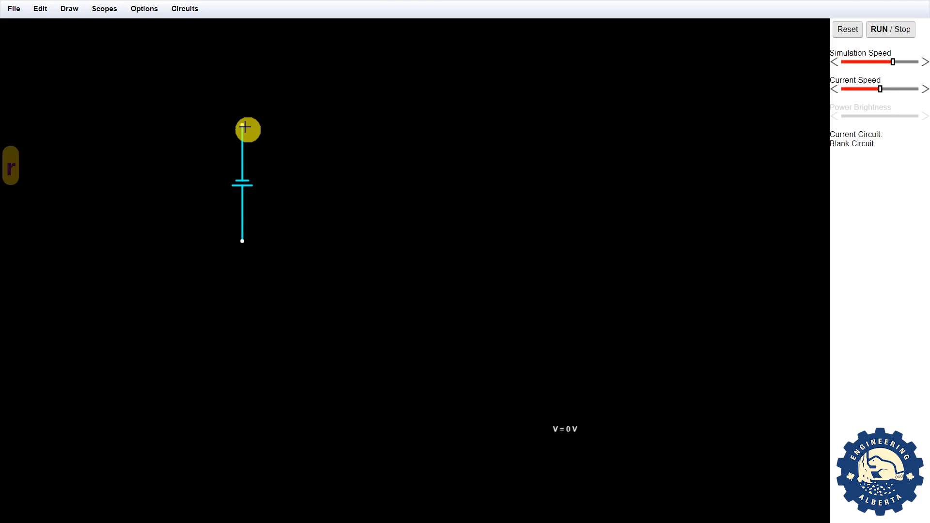
{"action": "left_click_drag", "start_coordinate": [243, 126], "coordinate": [247, 240]}
{"action": "key", "text": "w"}
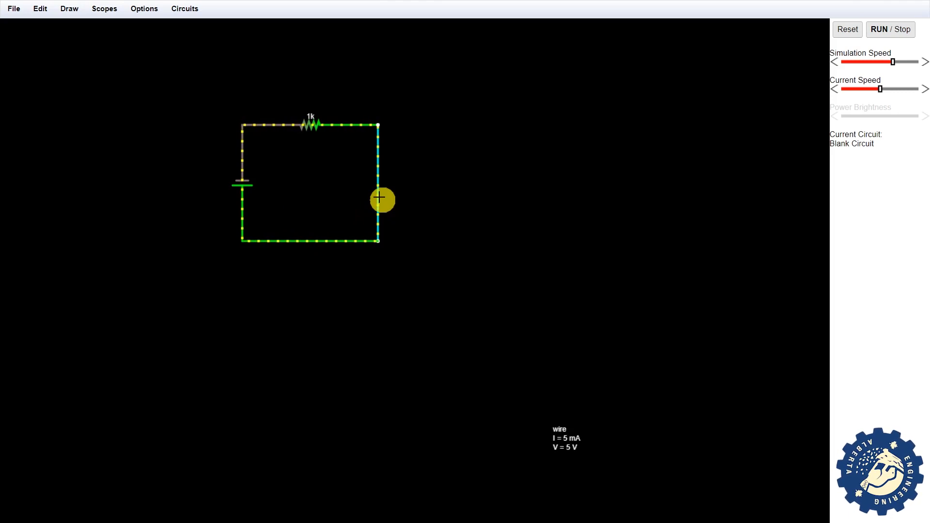
{"action": "key", "text": "shift"}
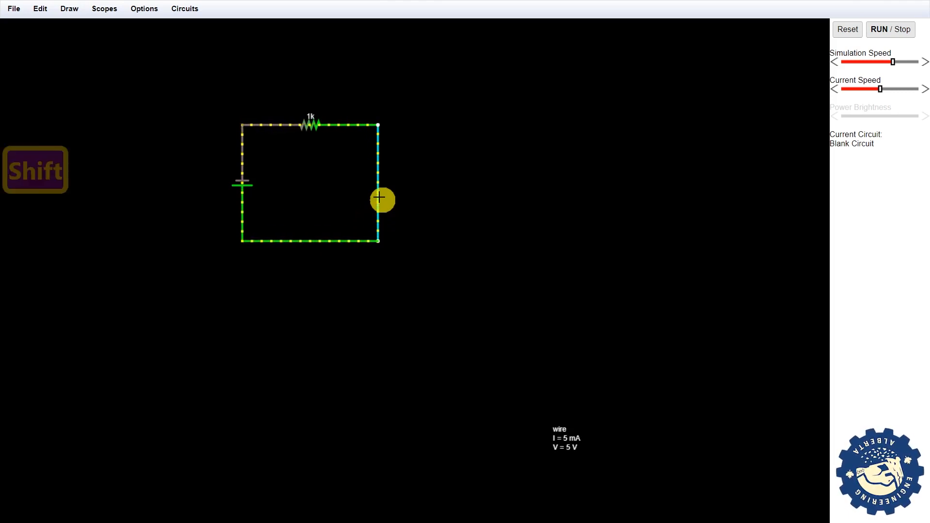
- Move the 1k resistor branch down to form the loop's bottom side and reattach the right wire
{"action": "left_click_drag", "start_coordinate": [383, 199], "coordinate": [474, 192]}
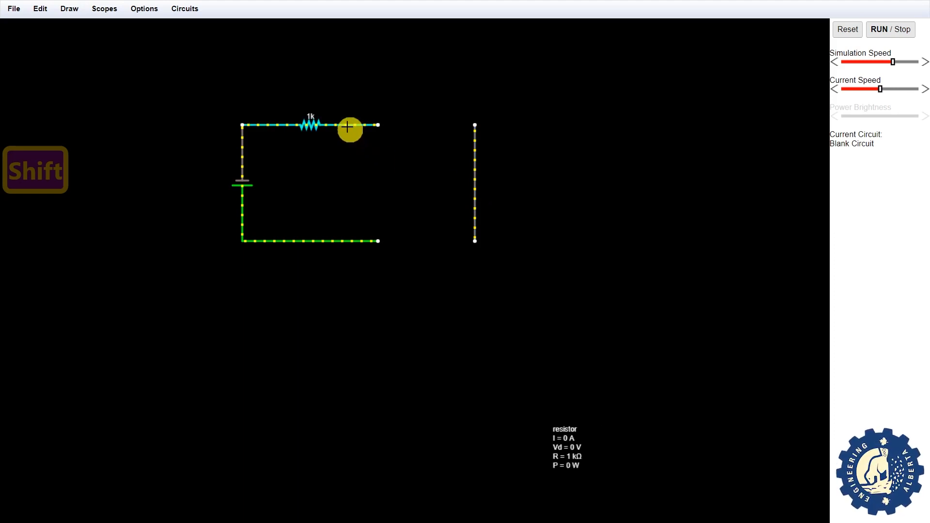
{"action": "key", "text": "shift"}
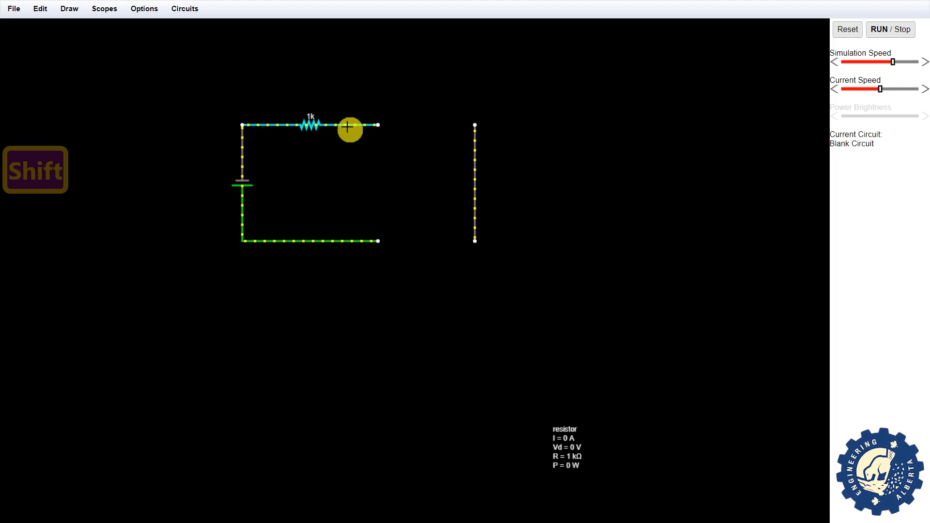
{"action": "mouse_move", "coordinate": [347, 127]}
{"action": "left_mouse_down"}
{"action": "mouse_move", "coordinate": [367, 285]}
{"action": "mouse_move", "coordinate": [352, 271]}
{"action": "mouse_move", "coordinate": [350, 128]}
{"action": "left_mouse_up"}
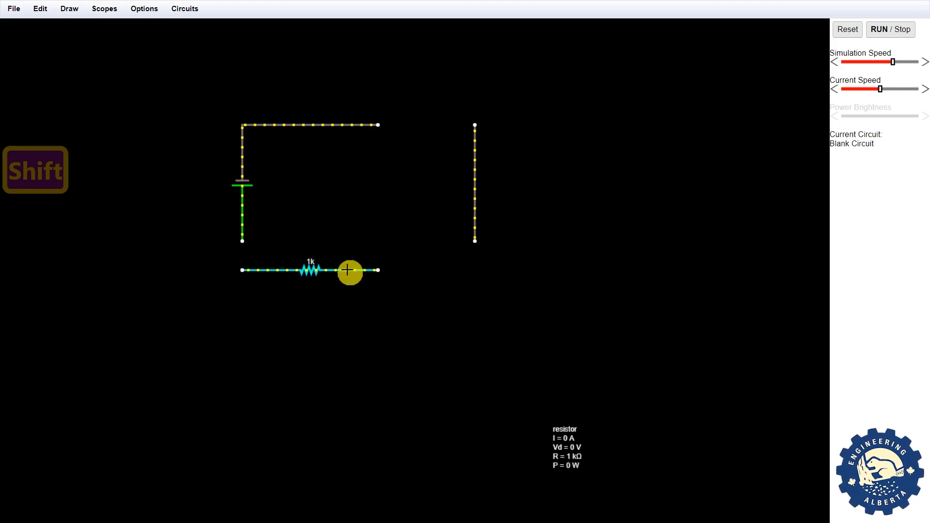
{"action": "left_click_drag", "start_coordinate": [348, 270], "coordinate": [349, 243]}
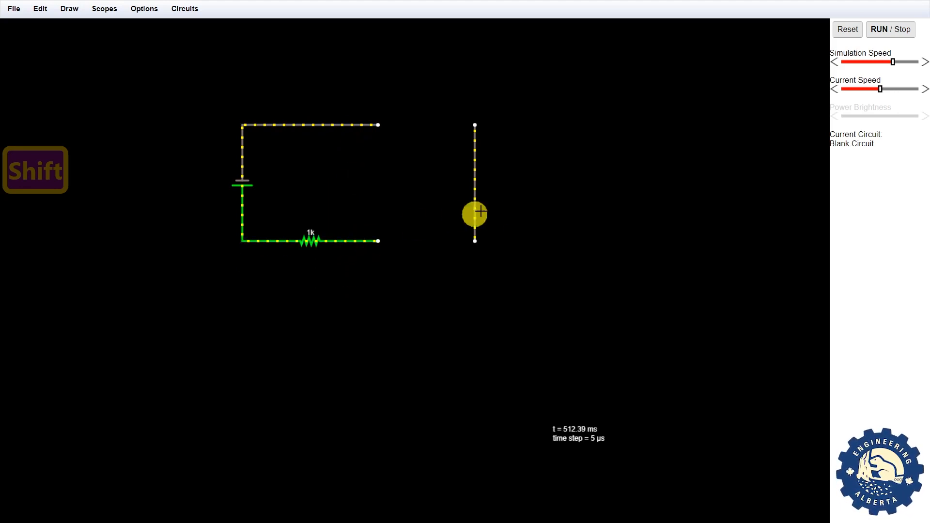
{"action": "left_click_drag", "start_coordinate": [475, 213], "coordinate": [383, 212]}
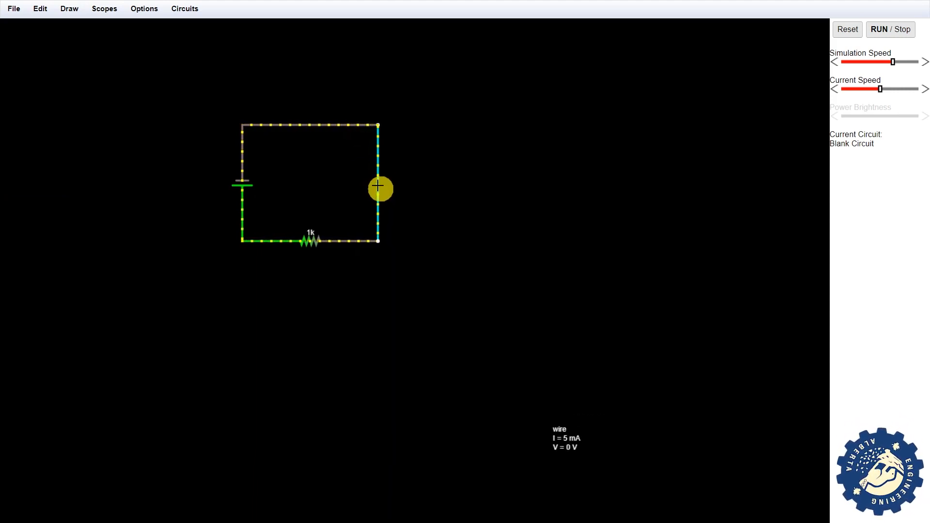
- Detach the right wire and stretch the top wire over to it, closing the rectangle
{"action": "key", "text": "shift"}
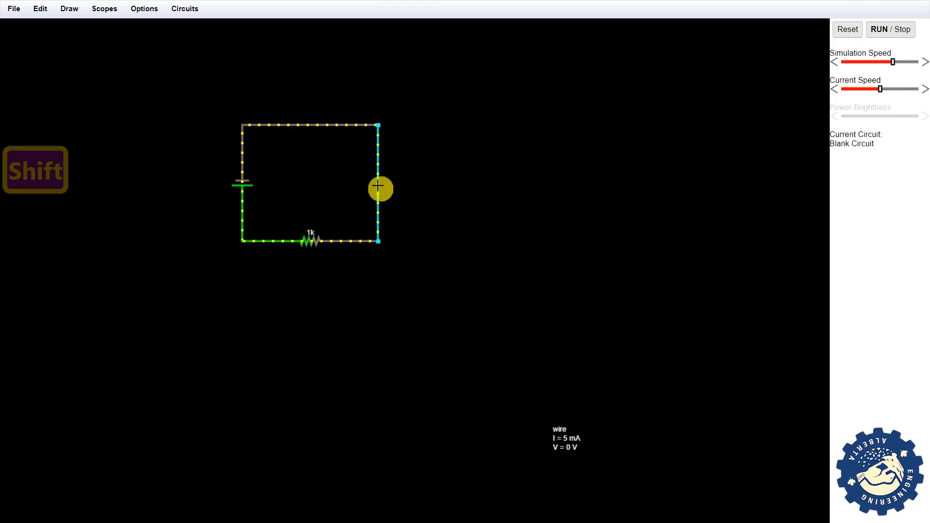
{"action": "left_click_drag", "start_coordinate": [378, 186], "coordinate": [452, 184]}
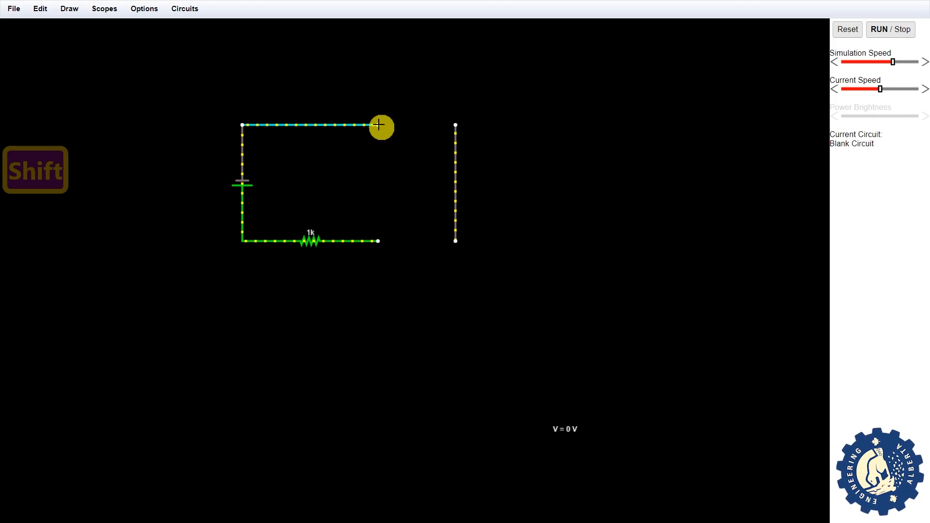
{"action": "left_click_drag", "start_coordinate": [379, 125], "coordinate": [454, 125]}
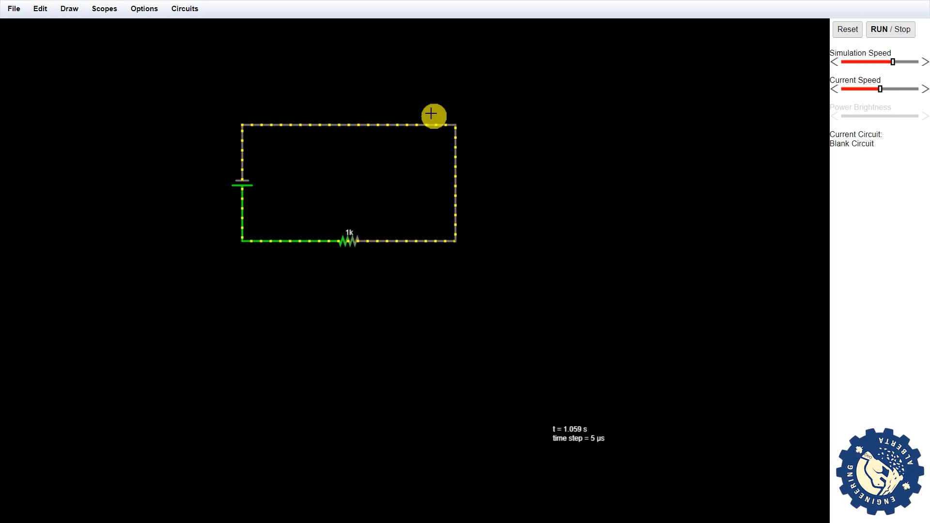
{"action": "left_click", "coordinate": [899, 34]}
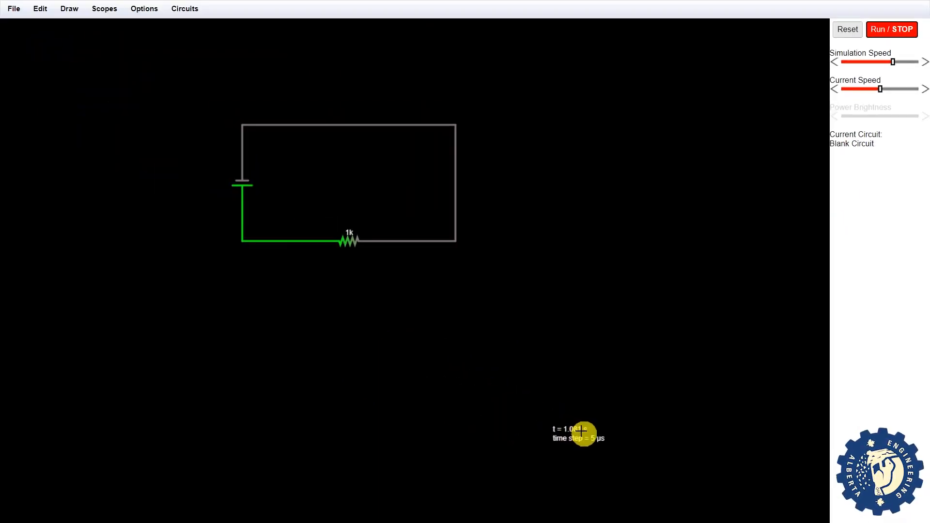
{"action": "left_click", "coordinate": [899, 35]}
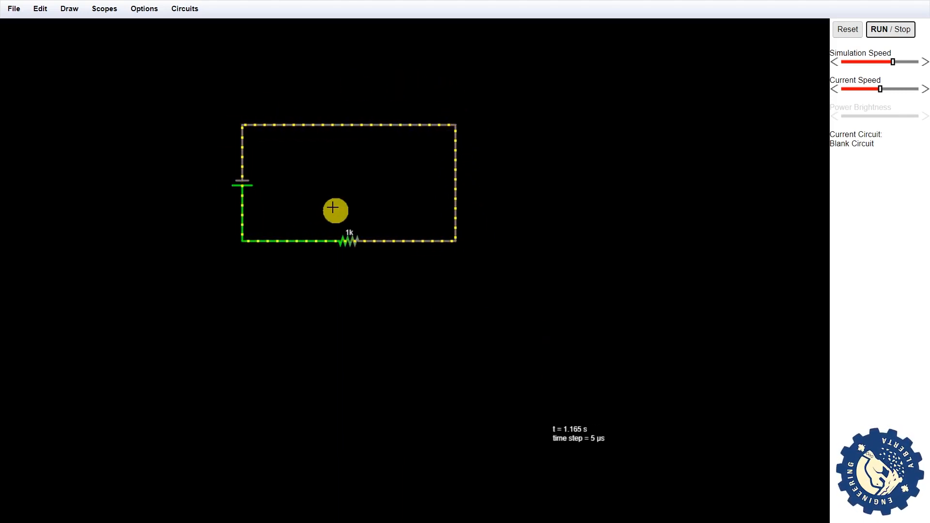
- Undo recent changes and place a second vertical 1k resistor between the top and bottom wires
{"action": "key", "text": "ctrl+z"}
{"action": "key", "text": "ctrl+z"}
{"action": "key", "text": "ctrl+z"}
{"action": "key", "text": "ctrl+z"}
{"action": "key", "text": "ctrl+z"}
{"action": "key", "text": "ctrl+z"}
{"action": "key", "text": "ctrl+z"}
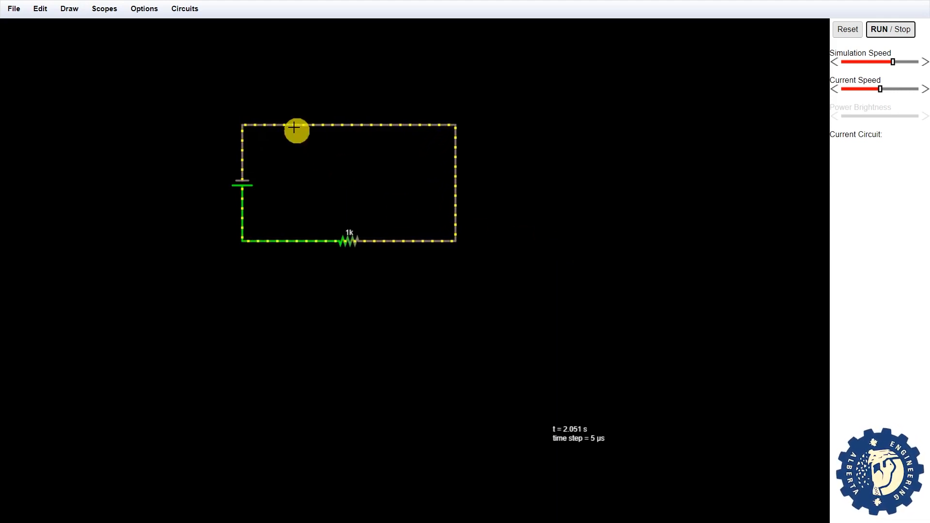
{"action": "mouse_move", "coordinate": [237, 185]}
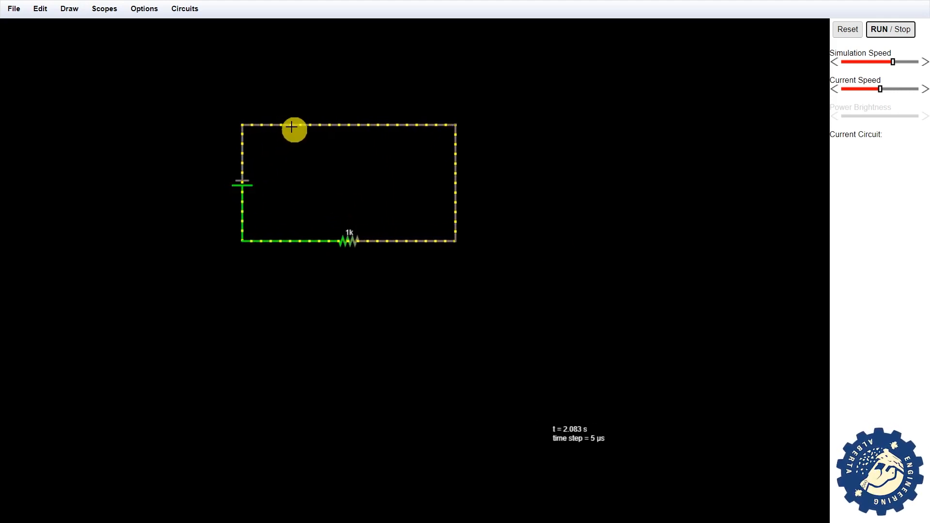
{"action": "key", "text": "r"}
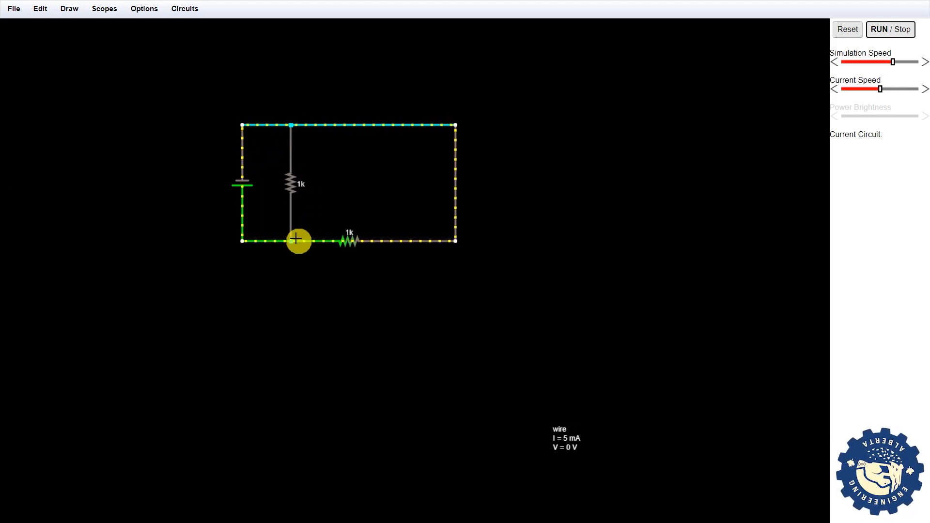
{"action": "left_click_drag", "start_coordinate": [296, 238], "coordinate": [296, 238]}
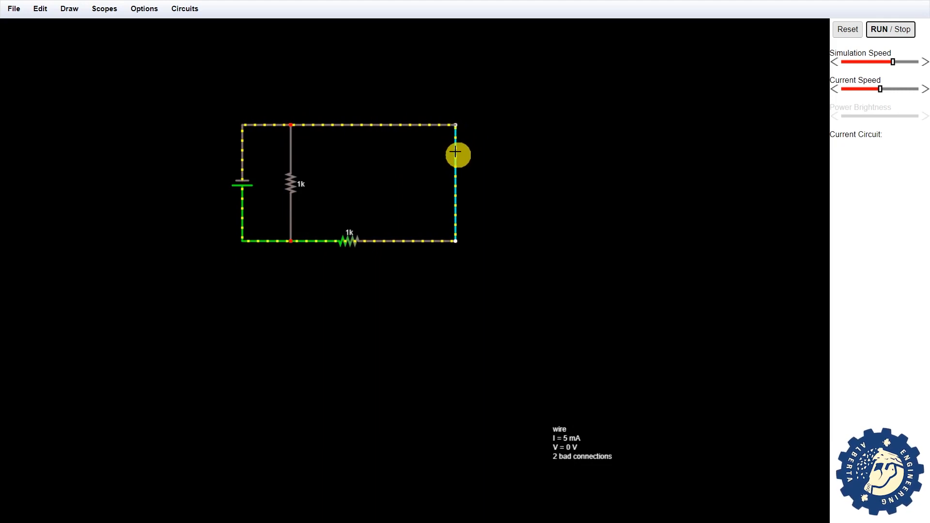
- Shift the right, bottom and top wires rightward, undoing the final top-wire move
{"action": "key", "text": "shift"}
{"action": "left_click_drag", "start_coordinate": [455, 152], "coordinate": [532, 158]}
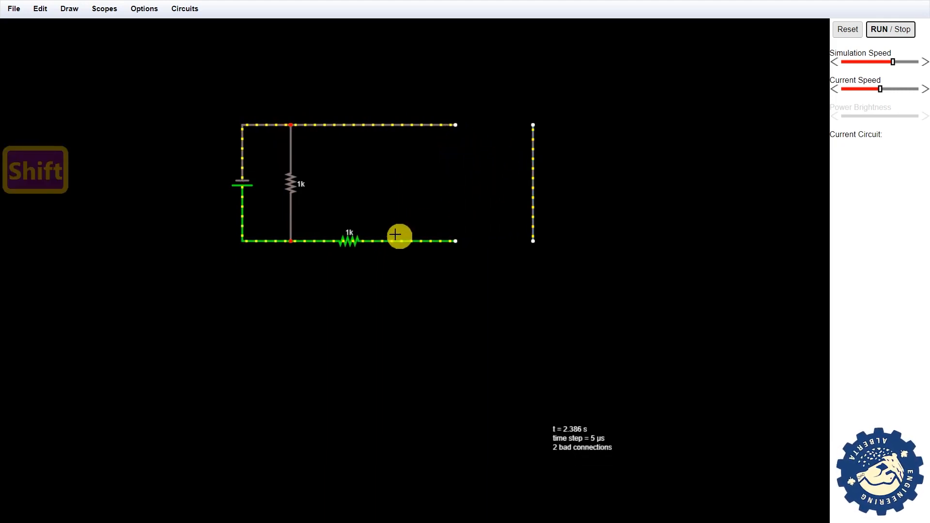
{"action": "left_click_drag", "start_coordinate": [388, 244], "coordinate": [463, 241]}
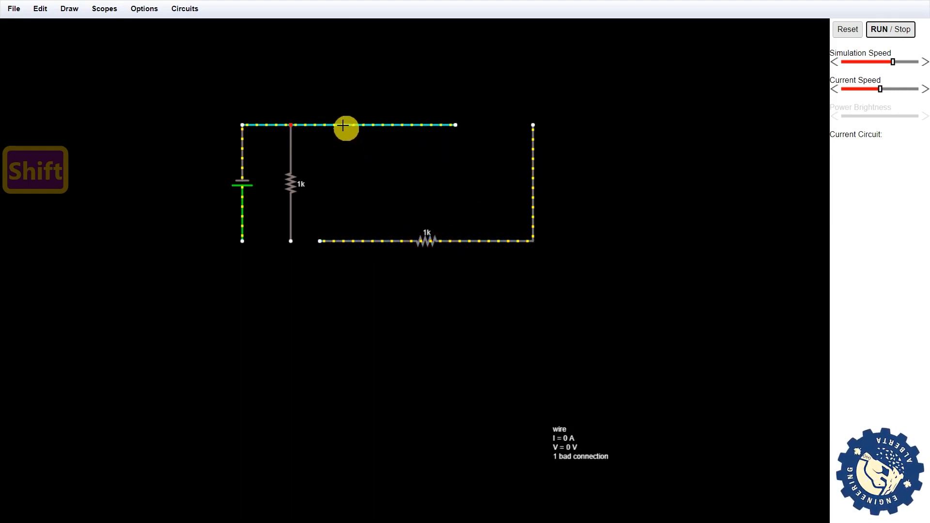
{"action": "left_click_drag", "start_coordinate": [343, 126], "coordinate": [421, 128]}
{"action": "key", "text": "ctrl+z"}
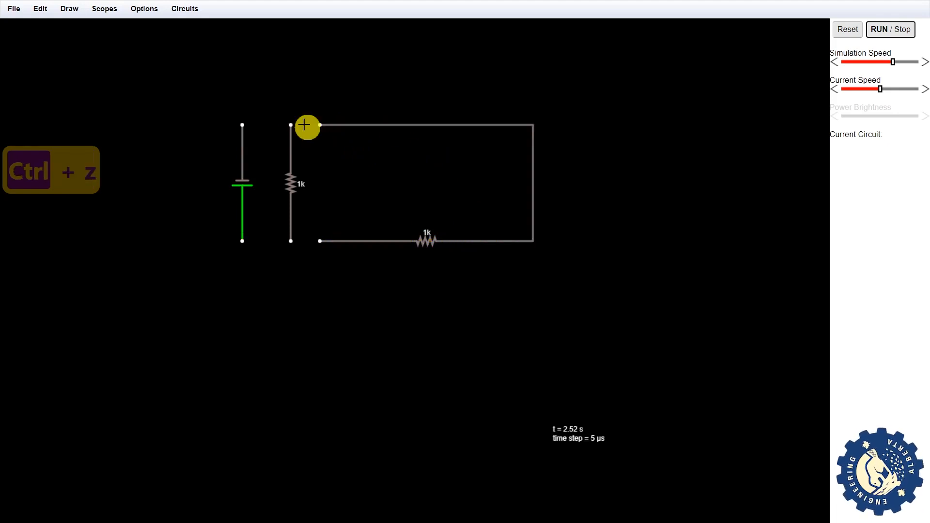
- Wire the vertical 1k resistor's ends to the battery's top and bottom terminals
{"action": "key", "text": "w"}
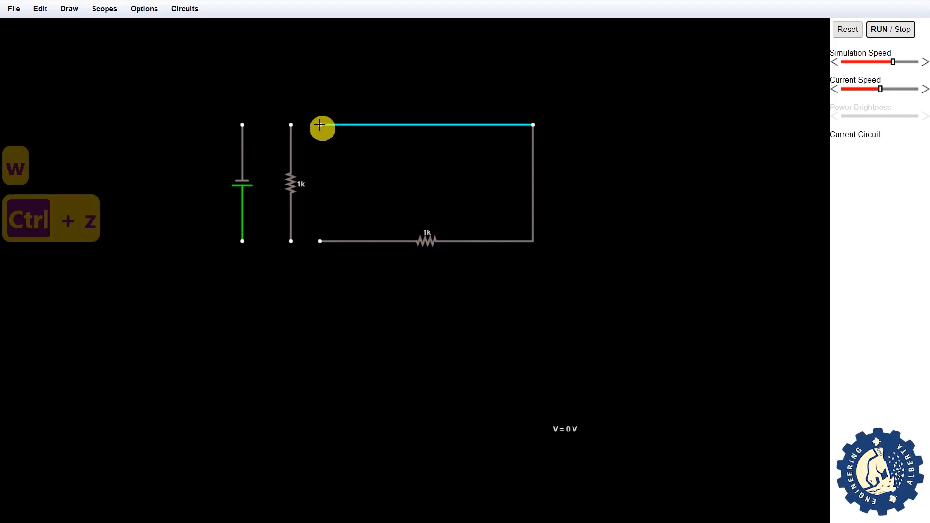
{"action": "left_click_drag", "start_coordinate": [310, 127], "coordinate": [292, 127]}
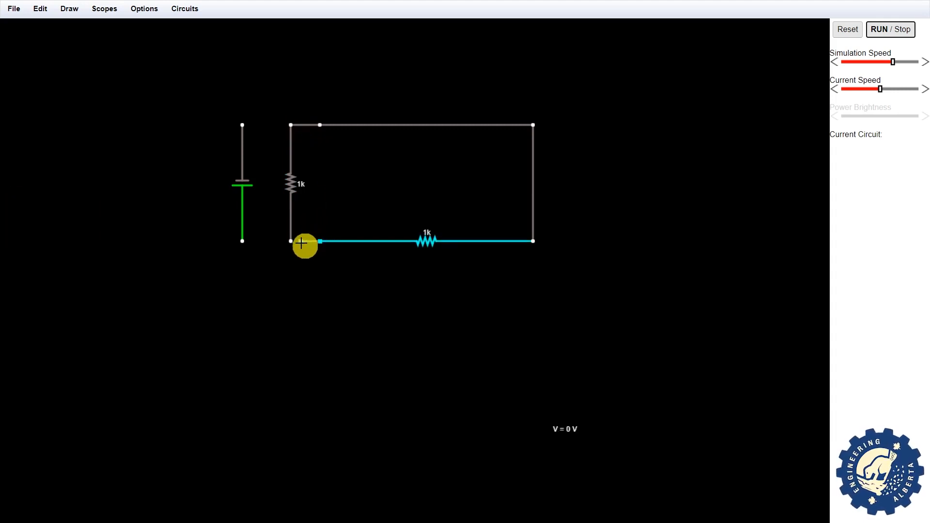
{"action": "left_click_drag", "start_coordinate": [292, 241], "coordinate": [246, 241]}
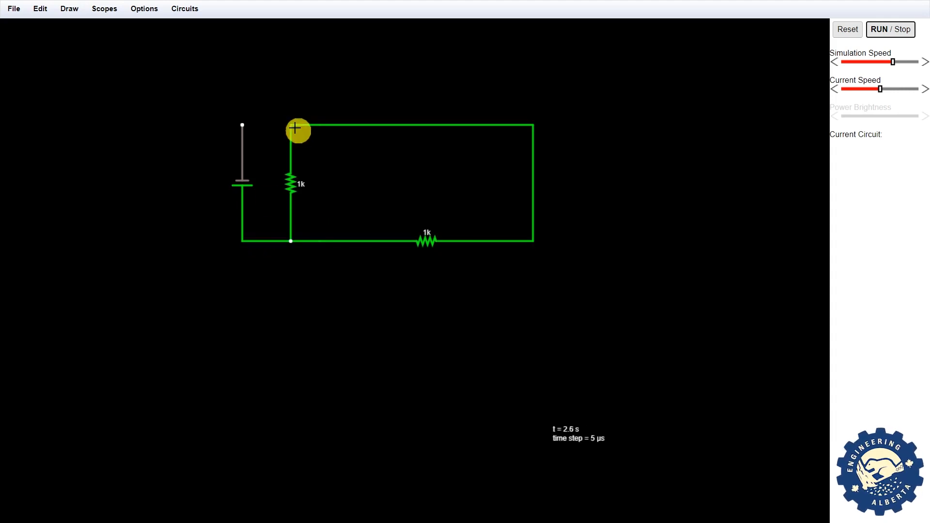
{"action": "left_click_drag", "start_coordinate": [291, 126], "coordinate": [244, 126]}
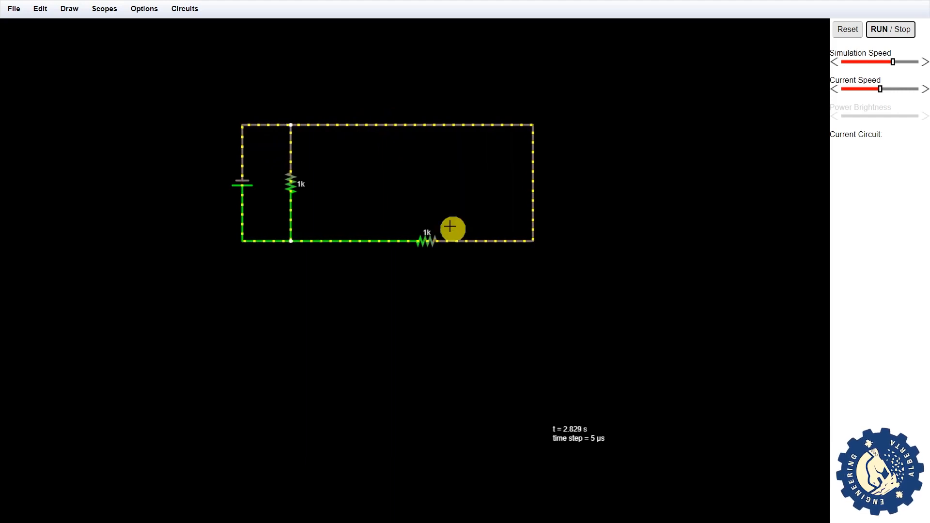
{"action": "mouse_move", "coordinate": [429, 239]}
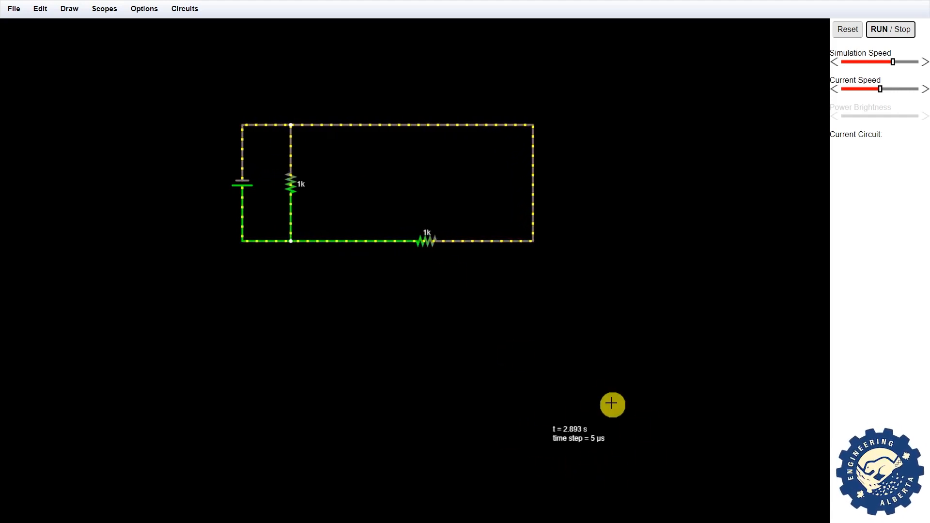
- Delete the 5 V battery so both 1k resistors end at open left terminals
{"action": "mouse_move", "coordinate": [426, 244]}
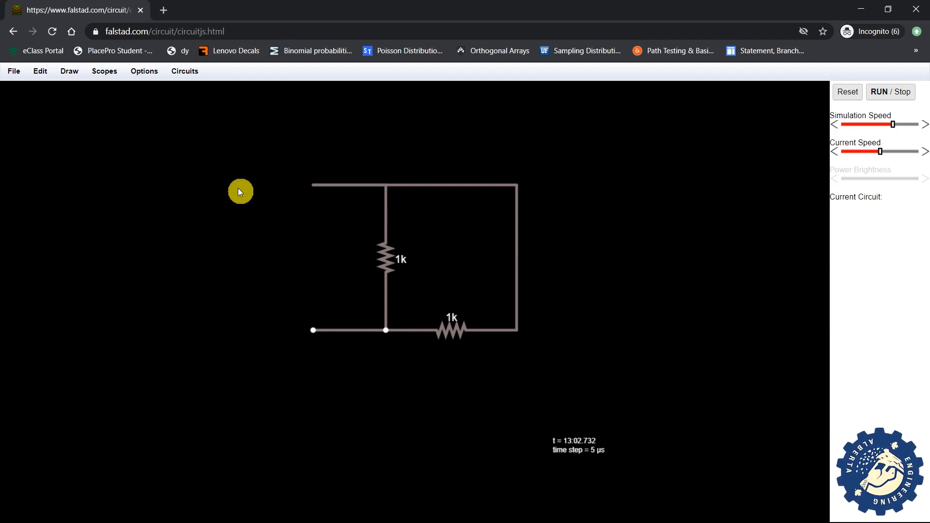
- Place a voltage source from the bottom-left open wire end up to the top-left one
{"action": "key", "text": "v"}
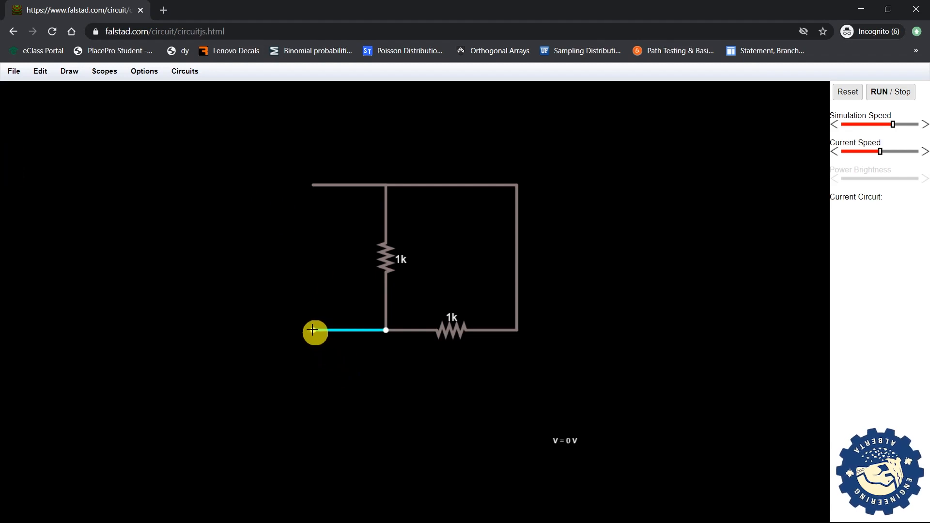
{"action": "left_click_drag", "start_coordinate": [313, 330], "coordinate": [313, 185]}
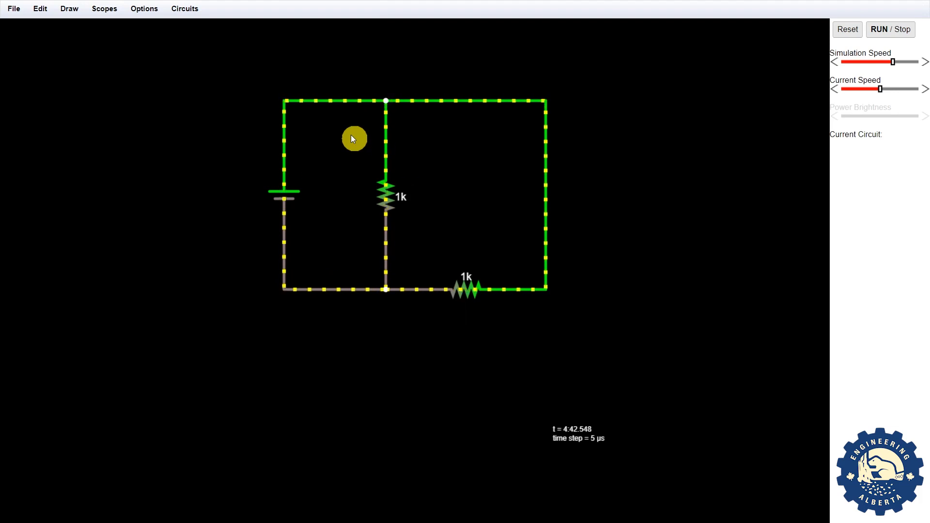
- Turn on Show Current and Show Voltage for the top-left wire, reading 10mA 5V
{"action": "right_click", "coordinate": [338, 102]}
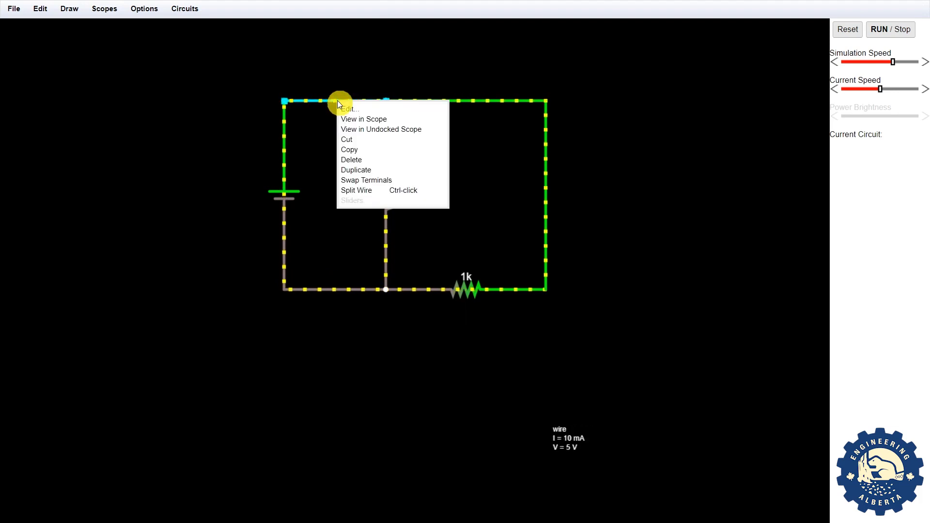
{"action": "left_click", "coordinate": [345, 109]}
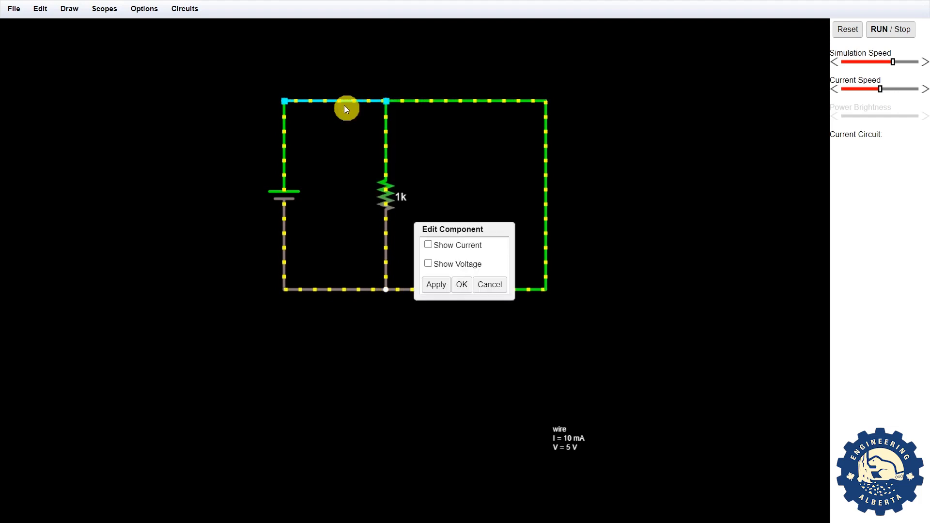
{"action": "left_click", "coordinate": [428, 246]}
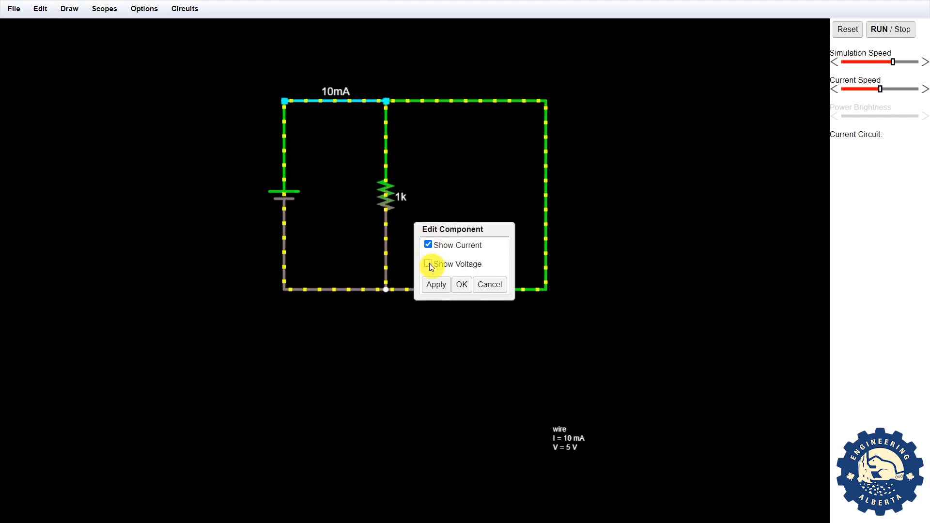
{"action": "left_click", "coordinate": [428, 264]}
{"action": "left_click", "coordinate": [464, 284]}
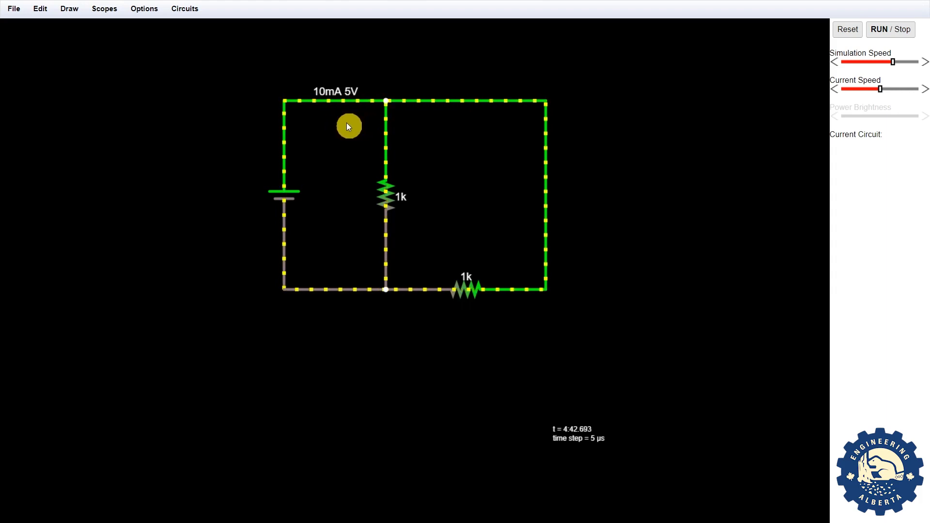
- Turn on Show Current and Show Voltage for the bottom-left wire, reading 10mA 0V
{"action": "right_click", "coordinate": [330, 292]}
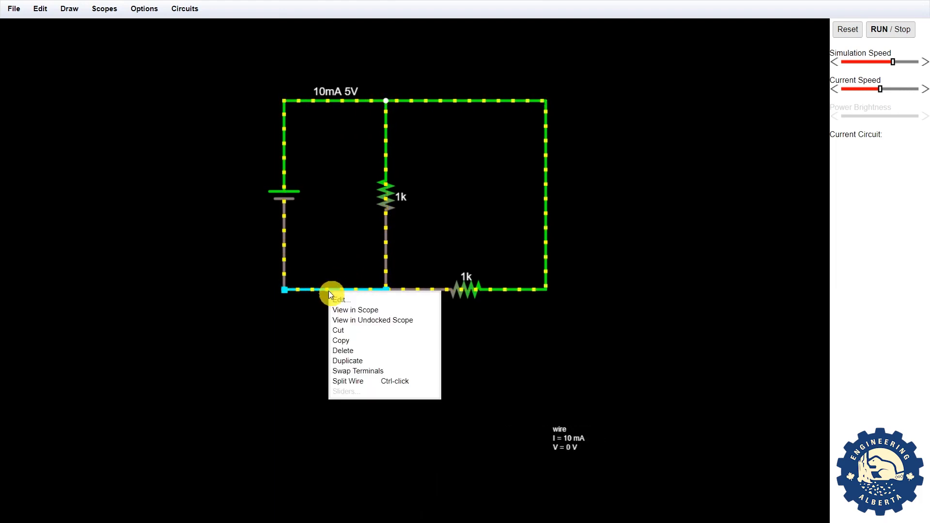
{"action": "left_click", "coordinate": [340, 300]}
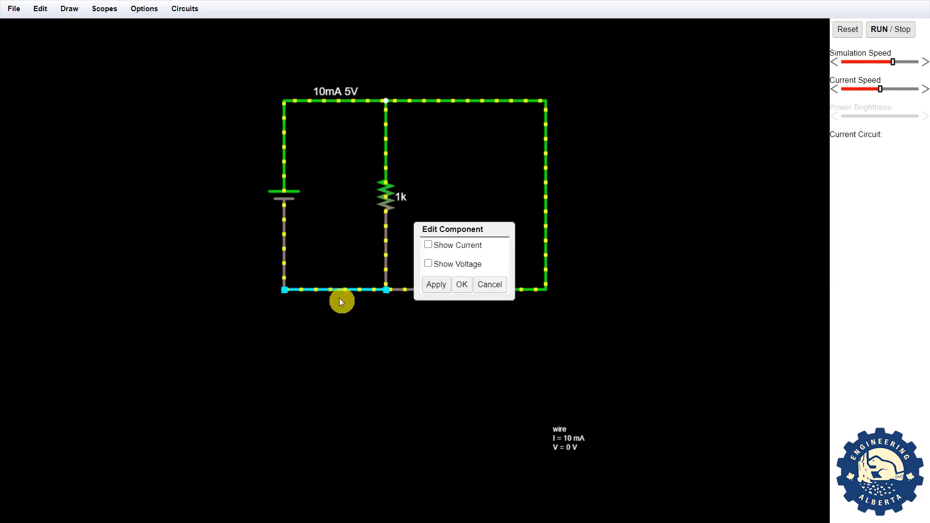
{"action": "left_click", "coordinate": [428, 245]}
{"action": "left_click", "coordinate": [428, 263]}
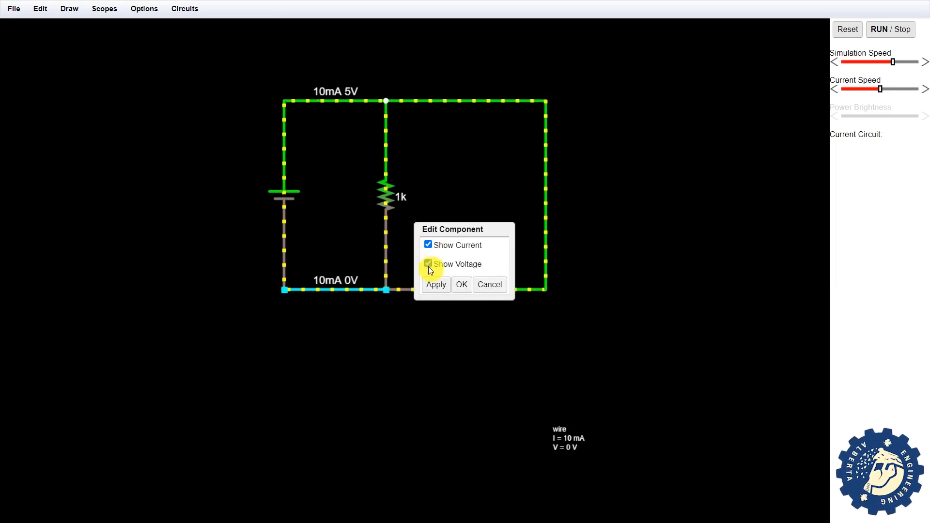
{"action": "left_click", "coordinate": [460, 285]}
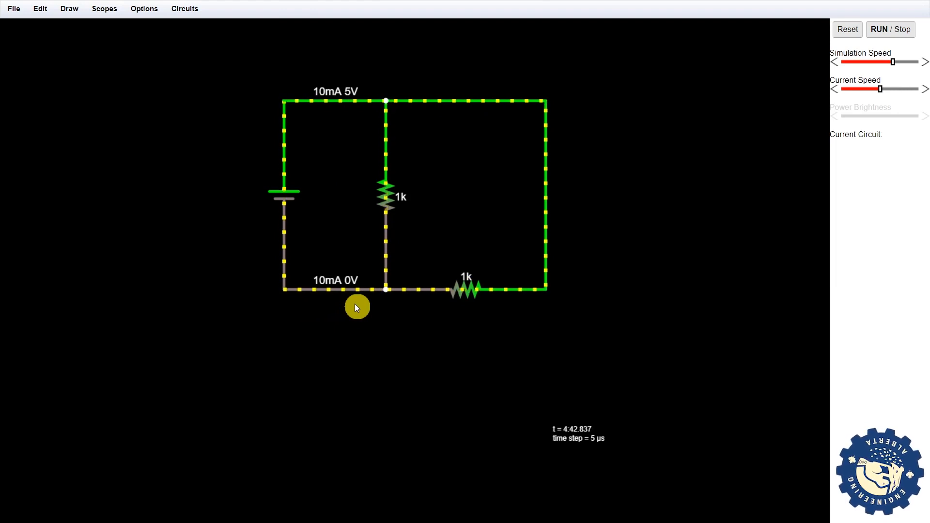
- Let the simulation run with the battery driving 10 mA through the two 1k resistors
{"action": "mouse_move", "coordinate": [321, 290]}
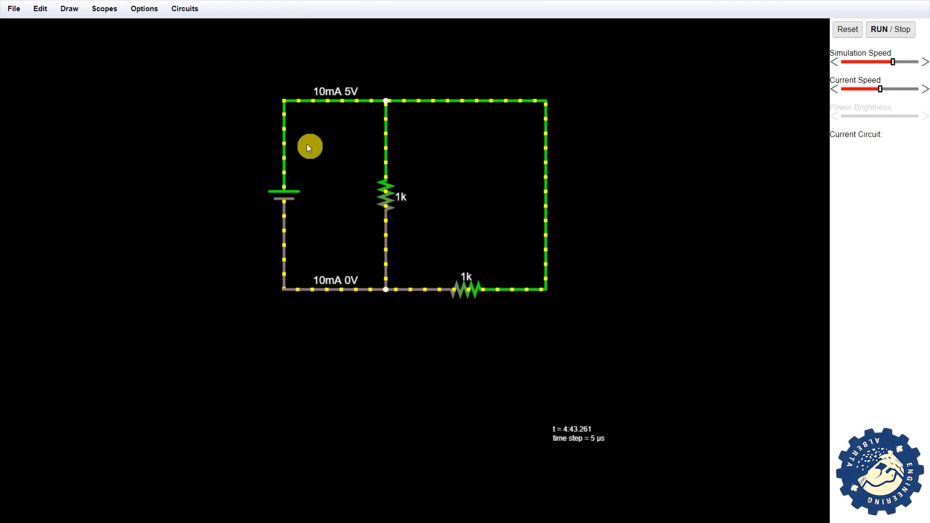
{"action": "mouse_move", "coordinate": [301, 184]}
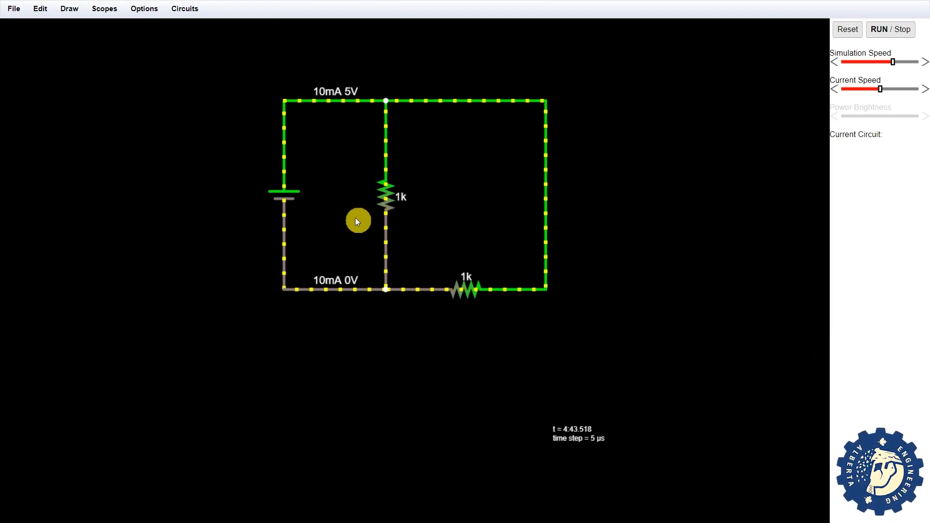
{"action": "mouse_move", "coordinate": [529, 289]}
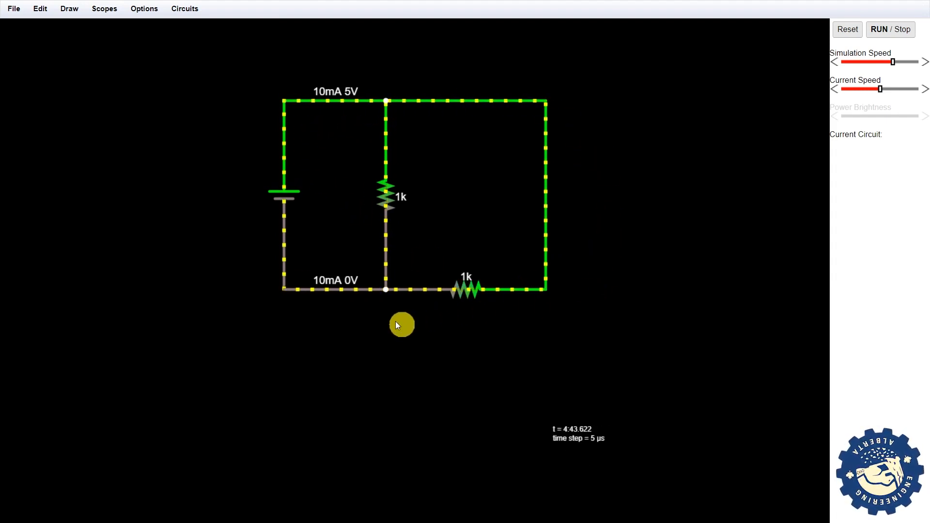
{"action": "mouse_move", "coordinate": [283, 292]}
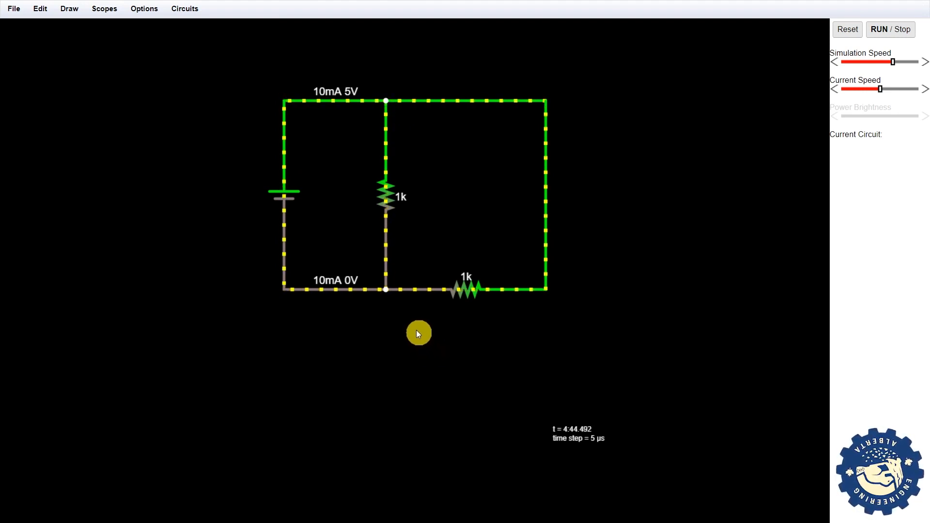
- Add a text label below the lower 1k resistor and change 'hello' to 'R1'
{"action": "left_click", "coordinate": [433, 311]}
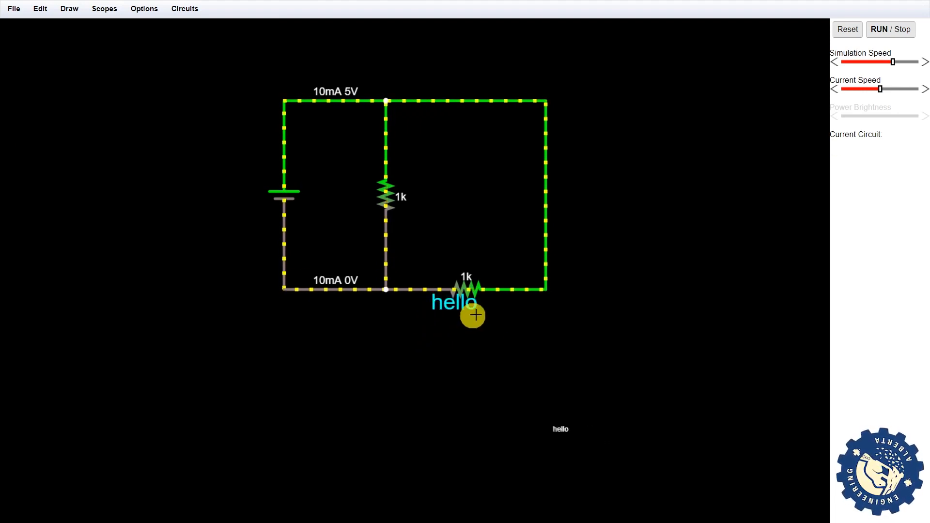
{"action": "double_click", "coordinate": [454, 303]}
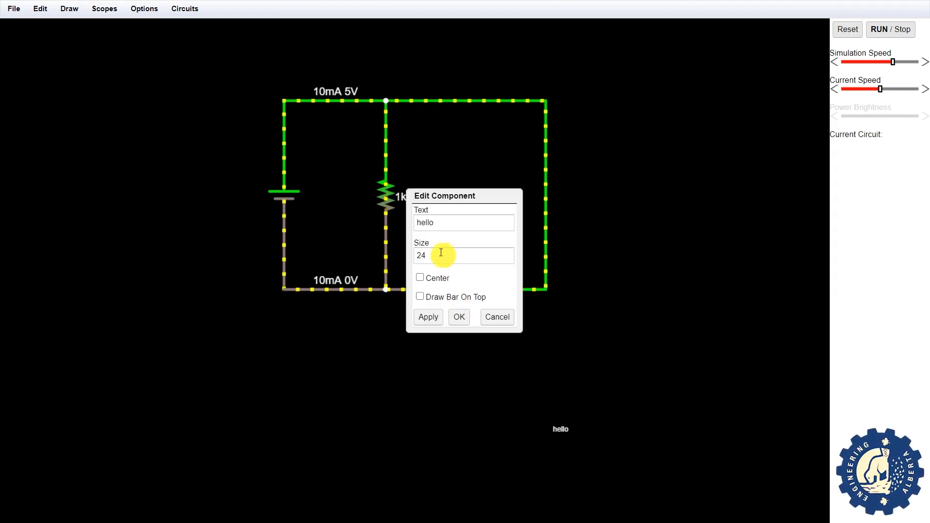
{"action": "key", "text": "shift+Home"}
{"action": "type", "text": "R1"}
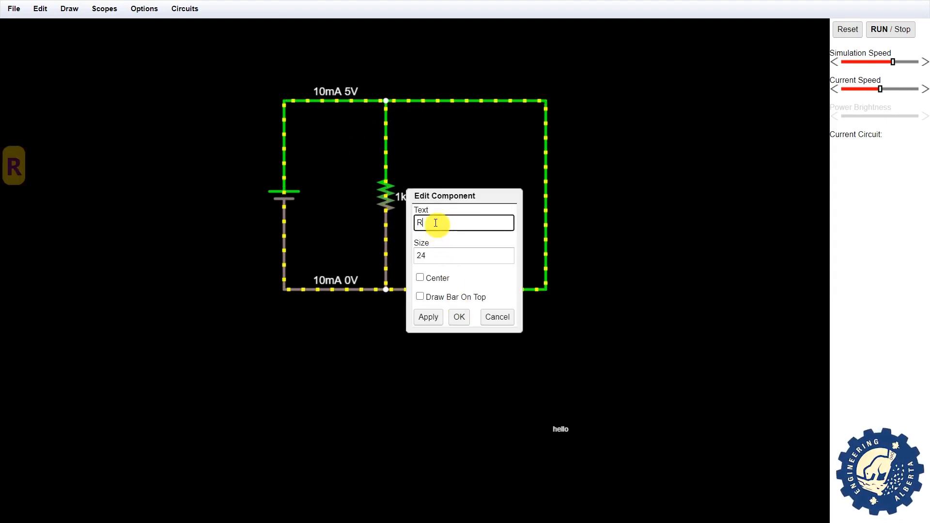
{"action": "left_click", "coordinate": [459, 317]}
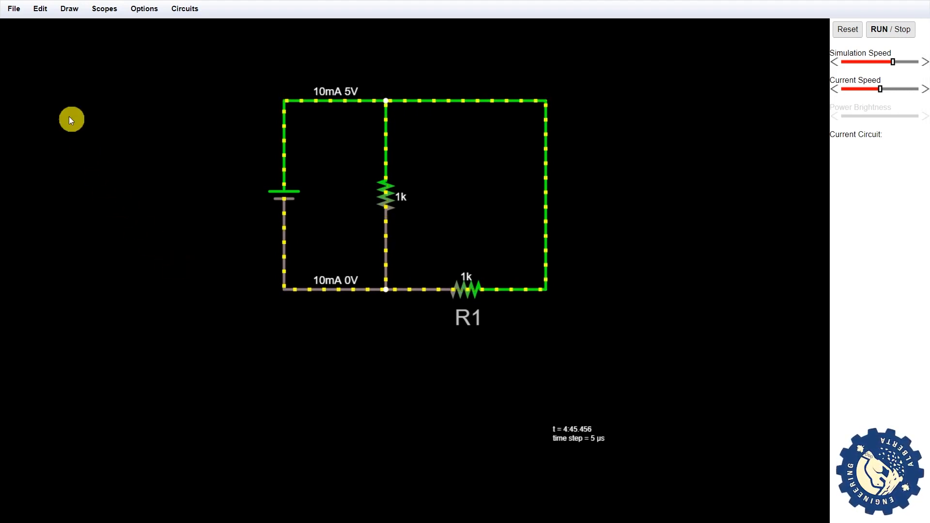
- Draw a voltmeter probe downward from the circuit's bottom-right corner
{"action": "left_click", "coordinate": [65, 9]}
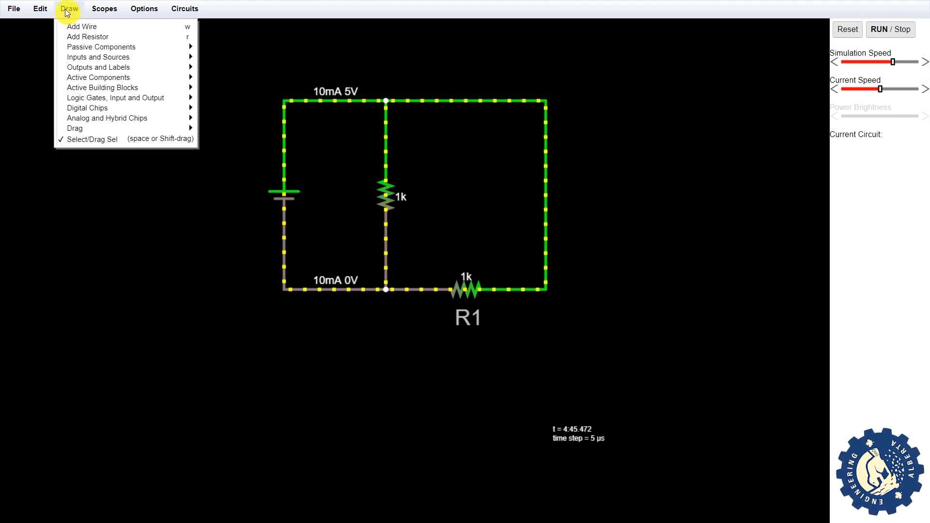
{"action": "mouse_move", "coordinate": [95, 69]}
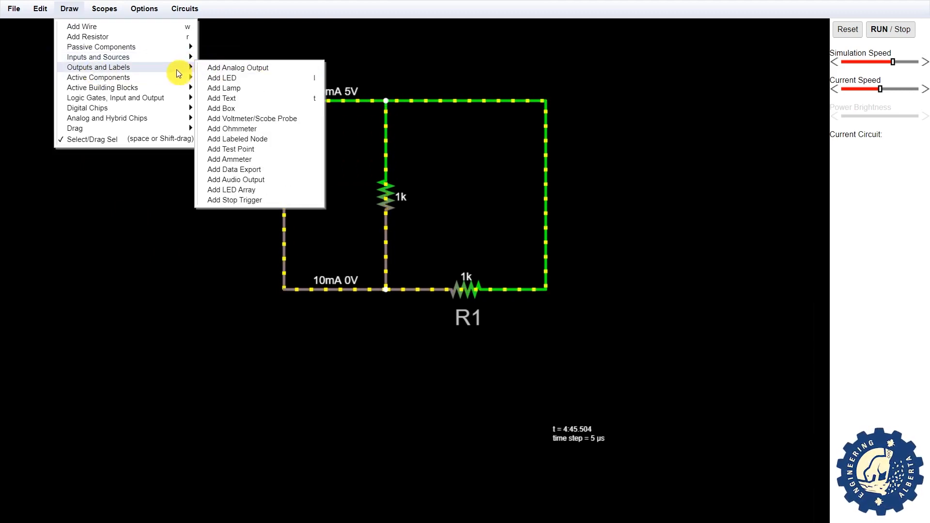
{"action": "left_click", "coordinate": [221, 123]}
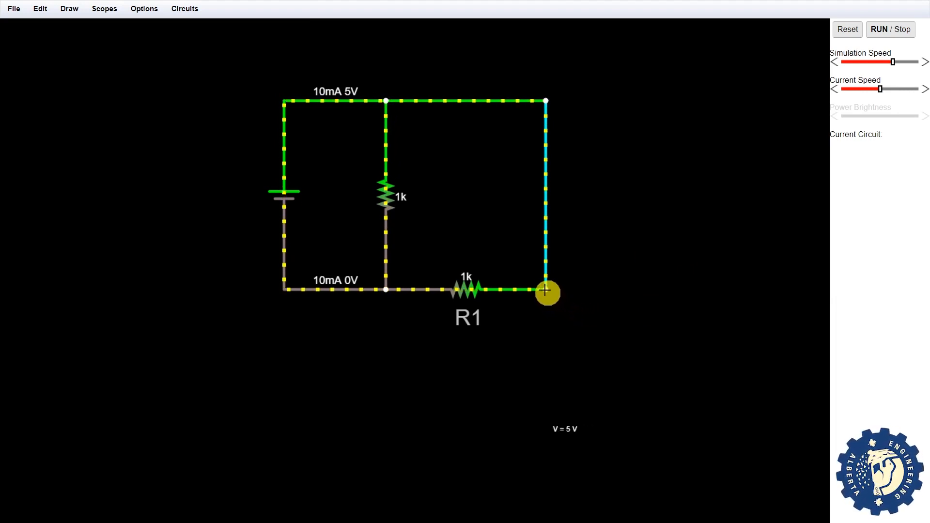
{"action": "left_click_drag", "start_coordinate": [545, 290], "coordinate": [547, 370]}
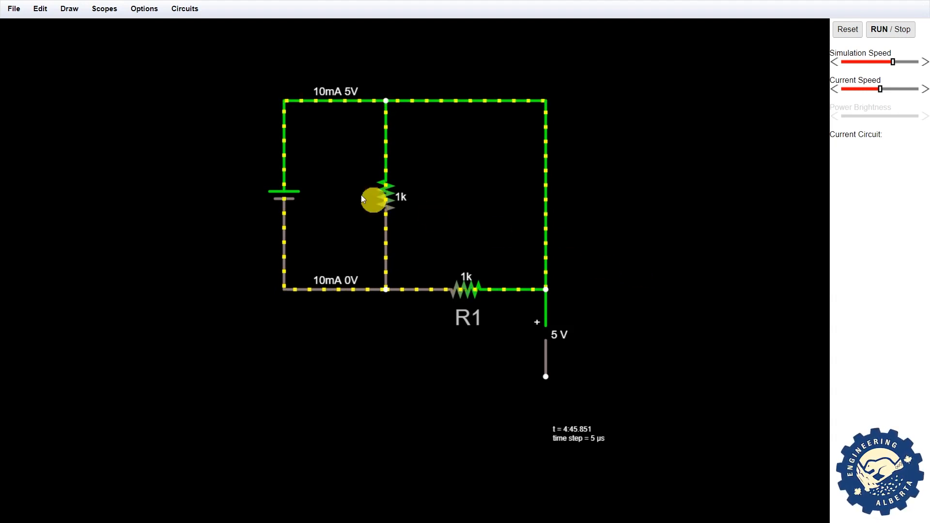
- Draw an ammeter rightward from the bottom-right corner junction
{"action": "left_click", "coordinate": [69, 9]}
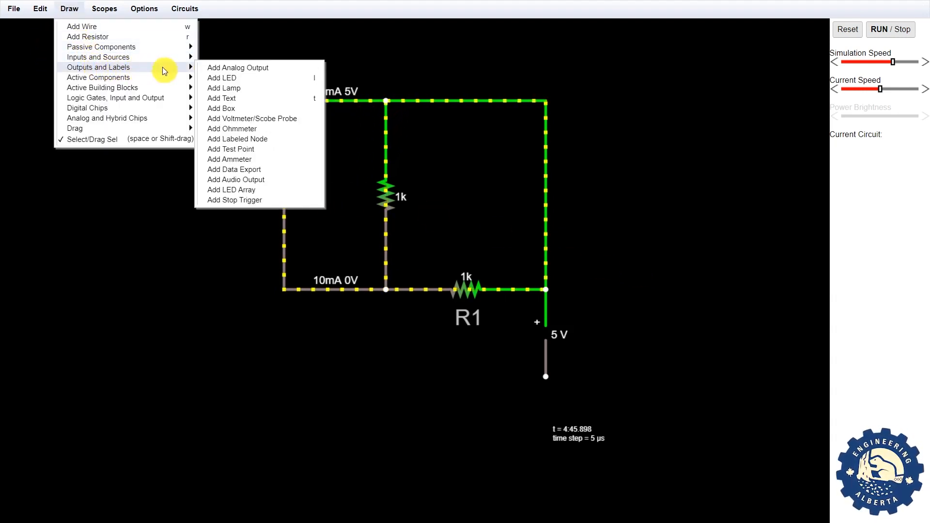
{"action": "left_click", "coordinate": [239, 160]}
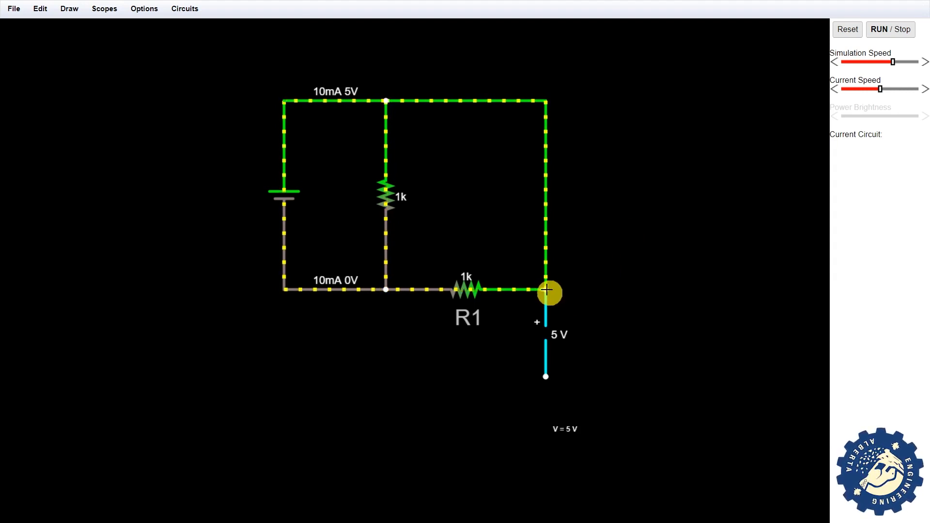
{"action": "left_click_drag", "start_coordinate": [546, 289], "coordinate": [642, 286]}
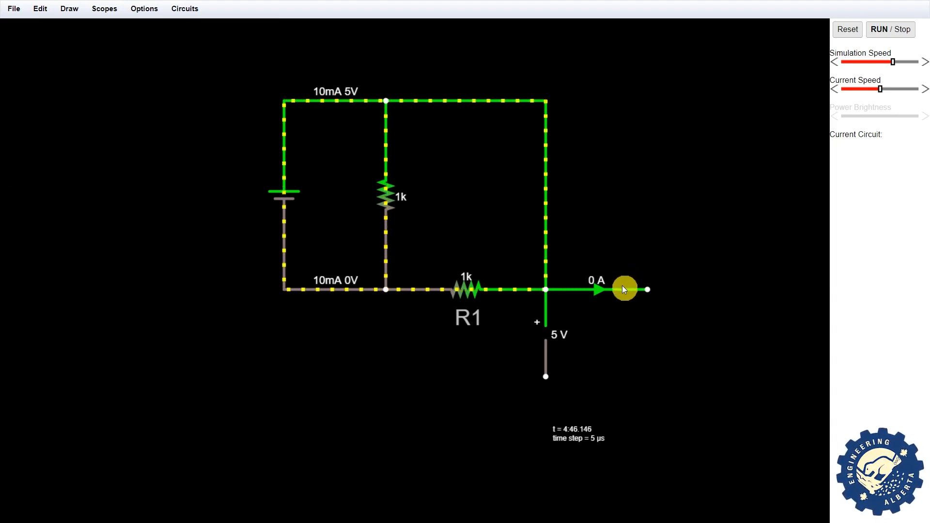
- Delete the misplaced ammeter and shift the right vertical wire and voltmeter further right
{"action": "key", "text": "Delete"}
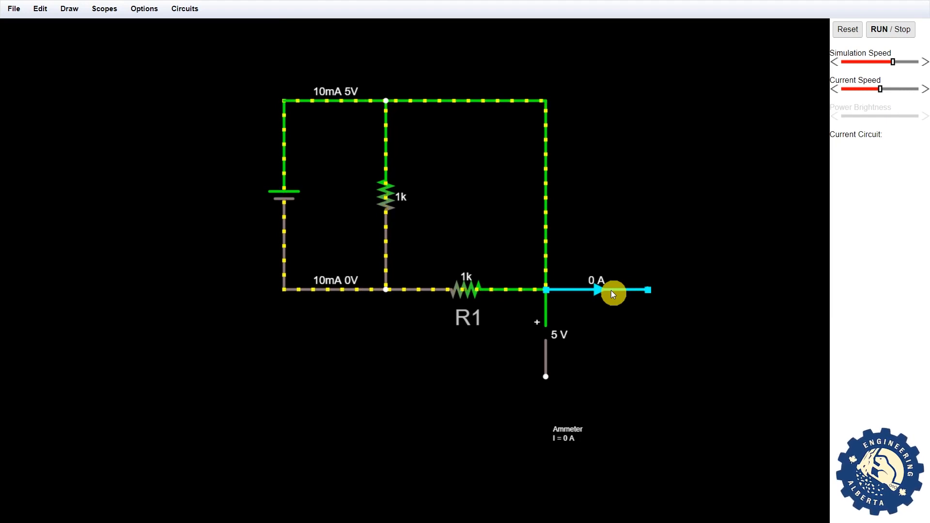
{"action": "key", "text": "Delete"}
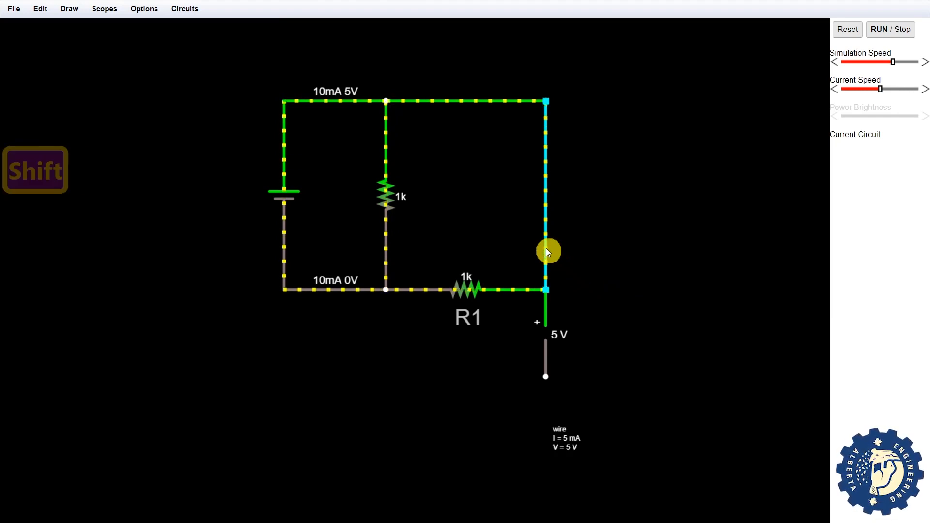
{"action": "left_click_drag", "start_coordinate": [548, 251], "coordinate": [633, 249]}
{"action": "left_click_drag", "start_coordinate": [548, 322], "coordinate": [633, 321]}
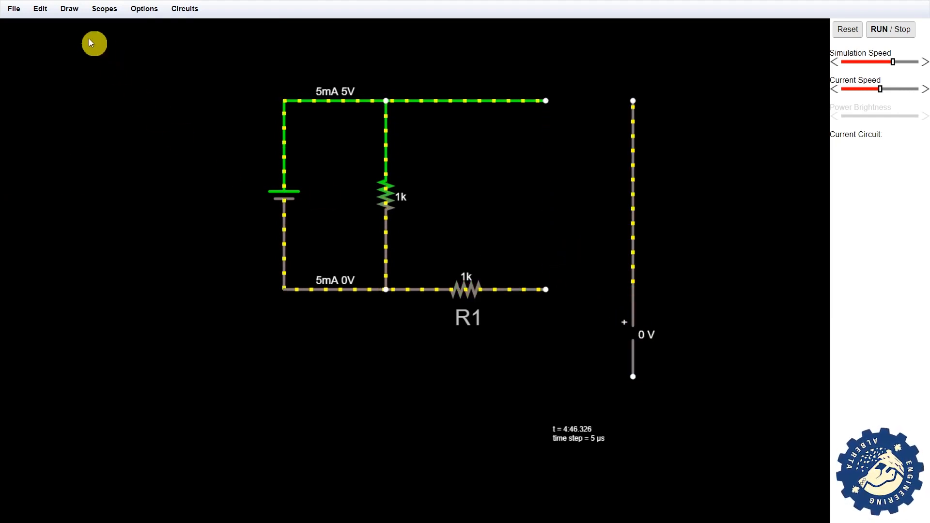
- Pick Add Ammeter from the Outputs and Labels draw menu
{"action": "left_click", "coordinate": [69, 10]}
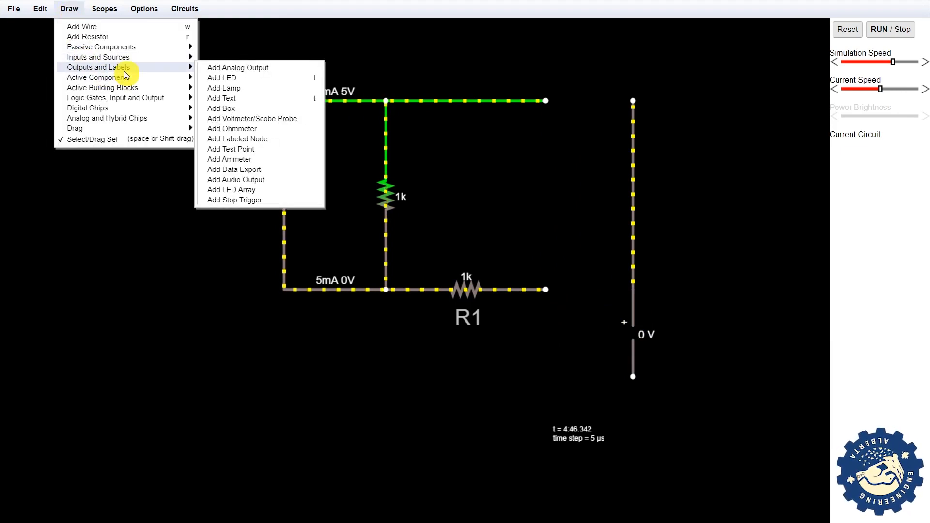
{"action": "mouse_move", "coordinate": [180, 78]}
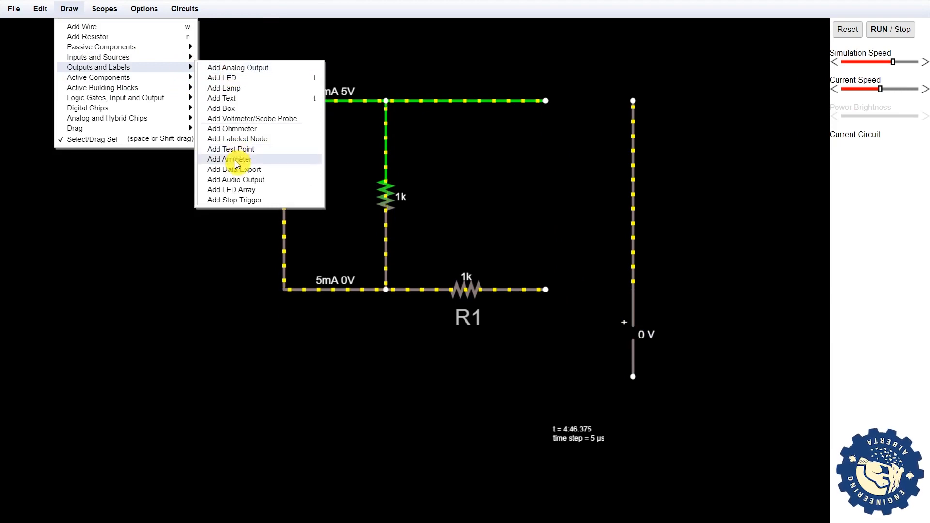
{"action": "left_click", "coordinate": [237, 161]}
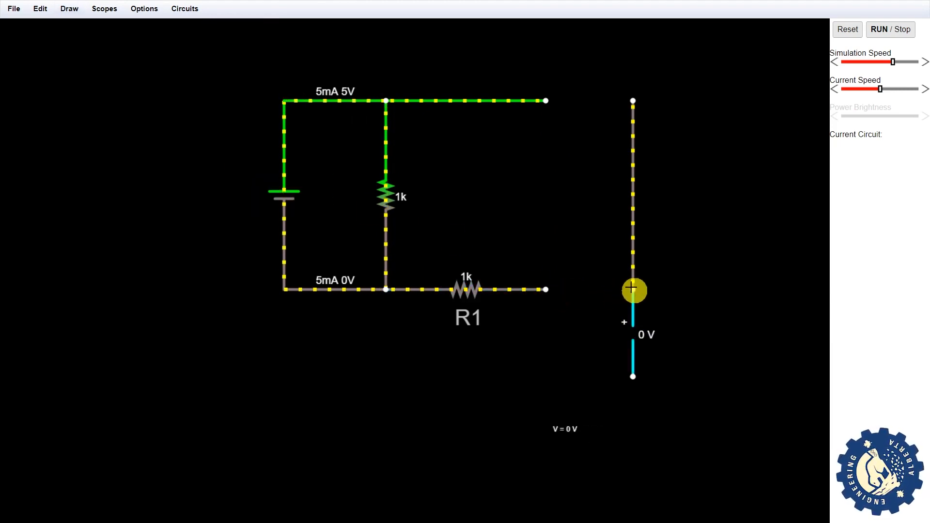
- Insert the ammeter in series beside R1 and reconnect the top wire to the right wire
{"action": "left_click_drag", "start_coordinate": [632, 290], "coordinate": [553, 289]}
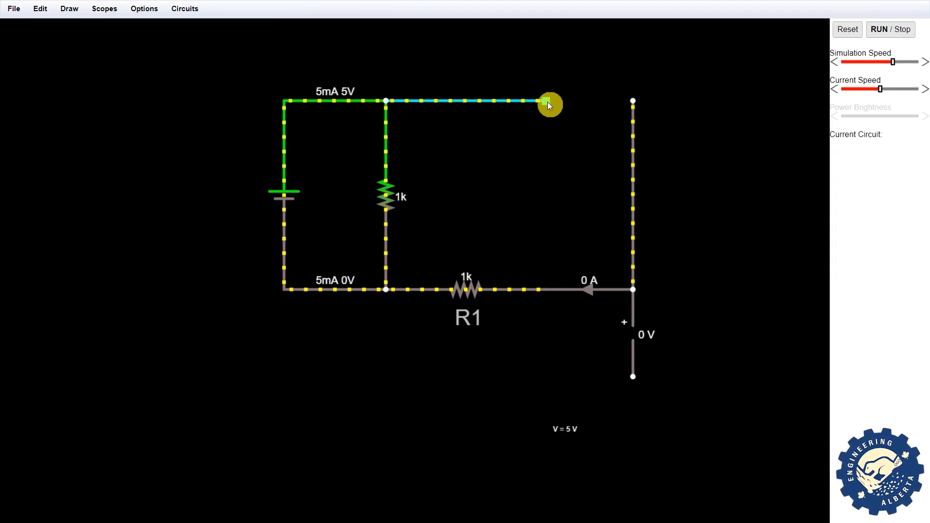
{"action": "left_click_drag", "start_coordinate": [620, 100], "coordinate": [632, 99]}
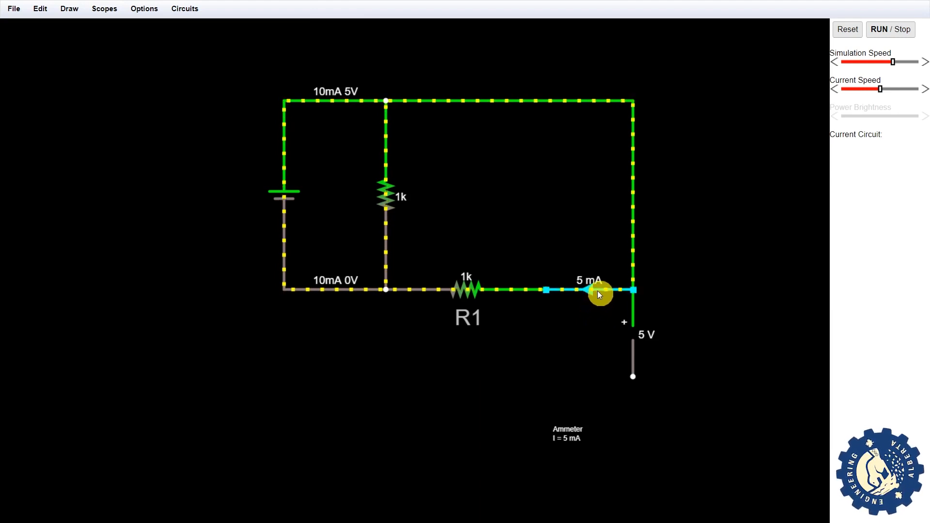
{"action": "left_click_drag", "start_coordinate": [598, 291], "coordinate": [526, 373]}
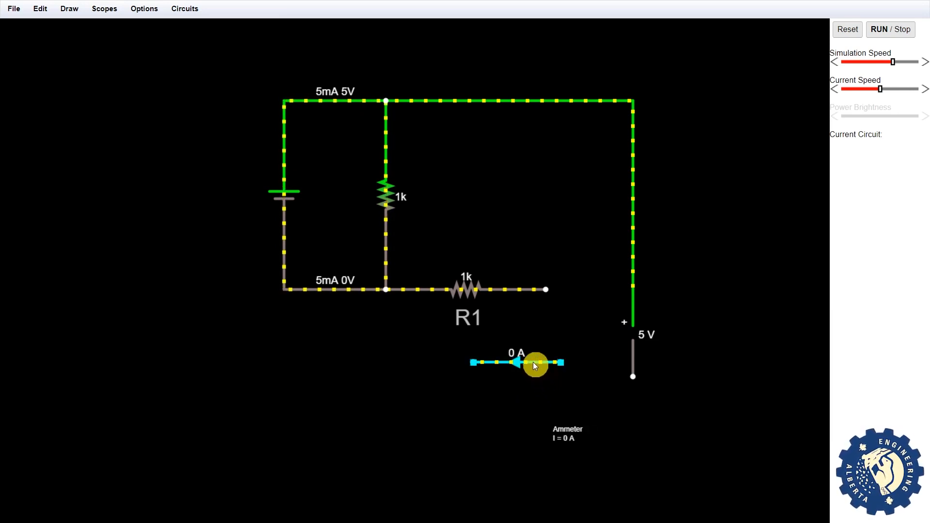
{"action": "left_click_drag", "start_coordinate": [533, 362], "coordinate": [609, 296]}
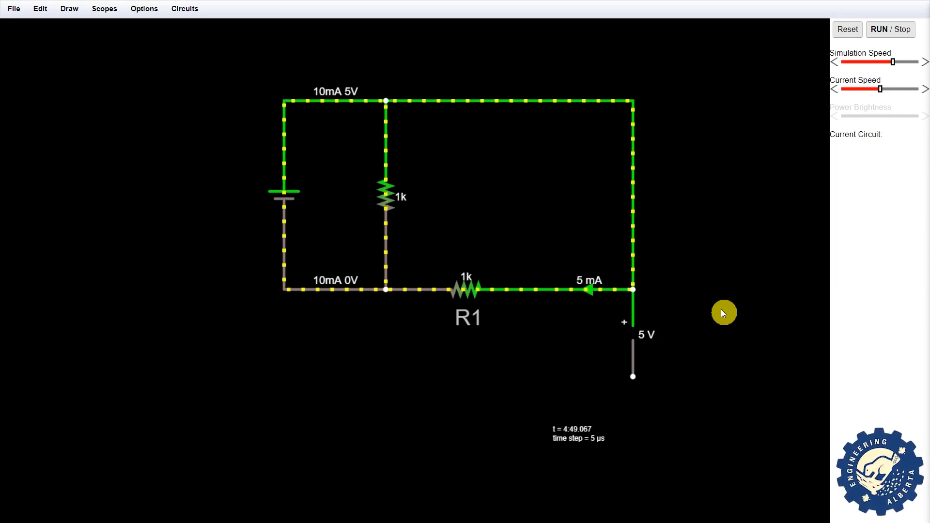
- Plot the ammeter current and voltmeter reading in two scopes below the circuit
{"action": "right_click", "coordinate": [605, 292]}
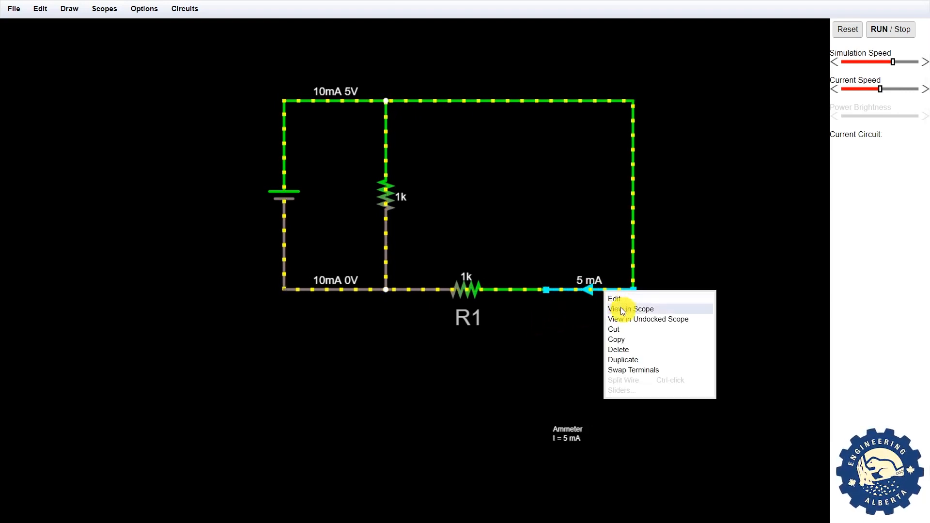
{"action": "left_click", "coordinate": [620, 307]}
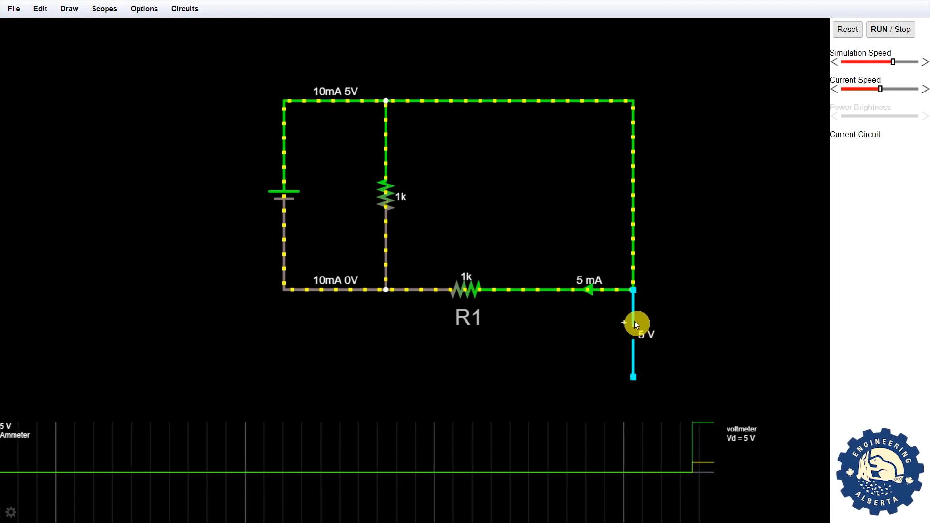
{"action": "right_click", "coordinate": [635, 322]}
{"action": "left_click", "coordinate": [650, 340]}
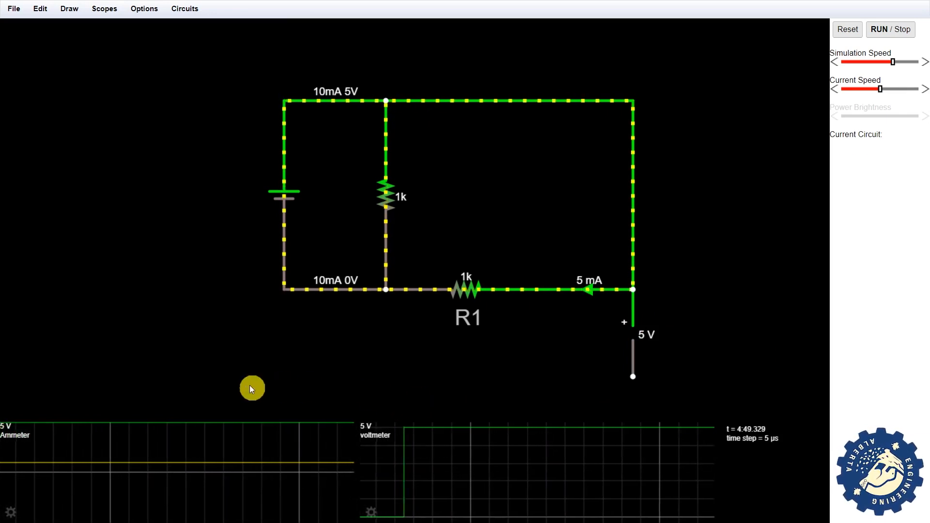
{"action": "mouse_move", "coordinate": [191, 458]}
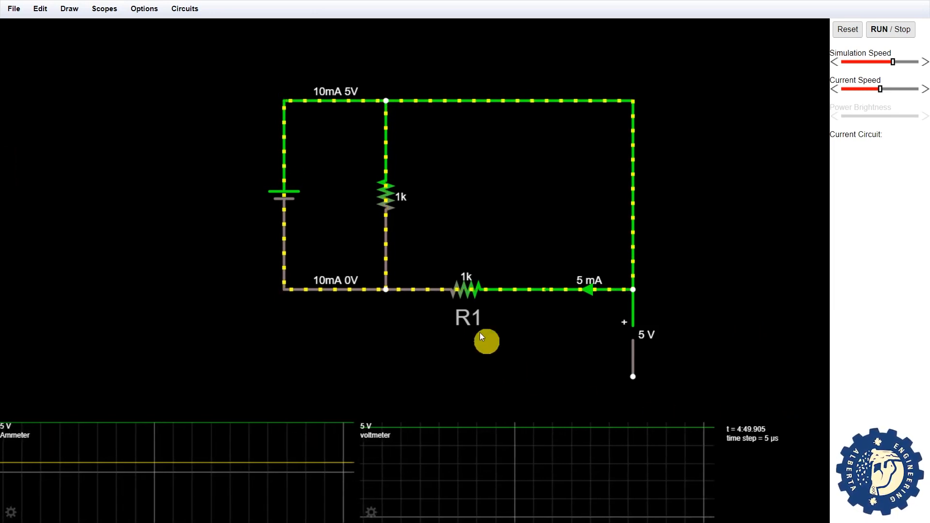
- Change resistor R1's resistance from 1k to 500 Ω
{"action": "double_click", "coordinate": [466, 289]}
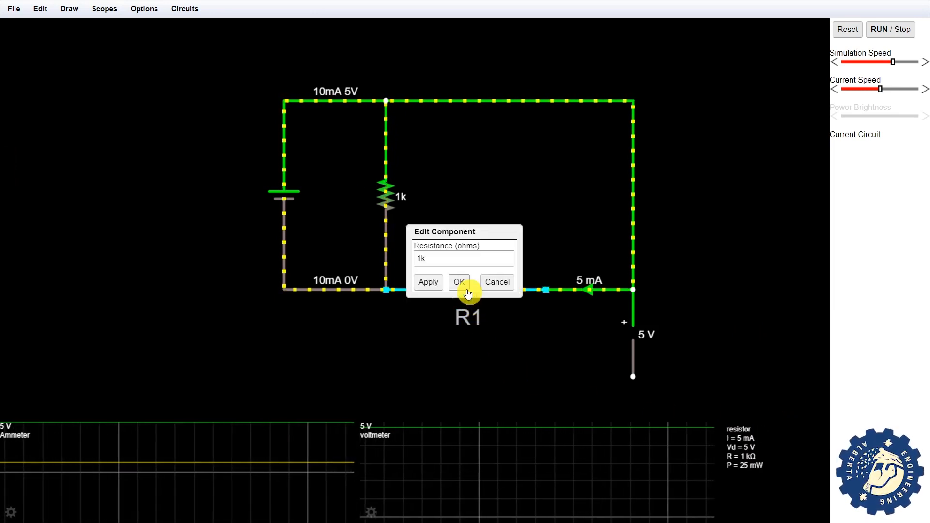
{"action": "double_click", "coordinate": [452, 257]}
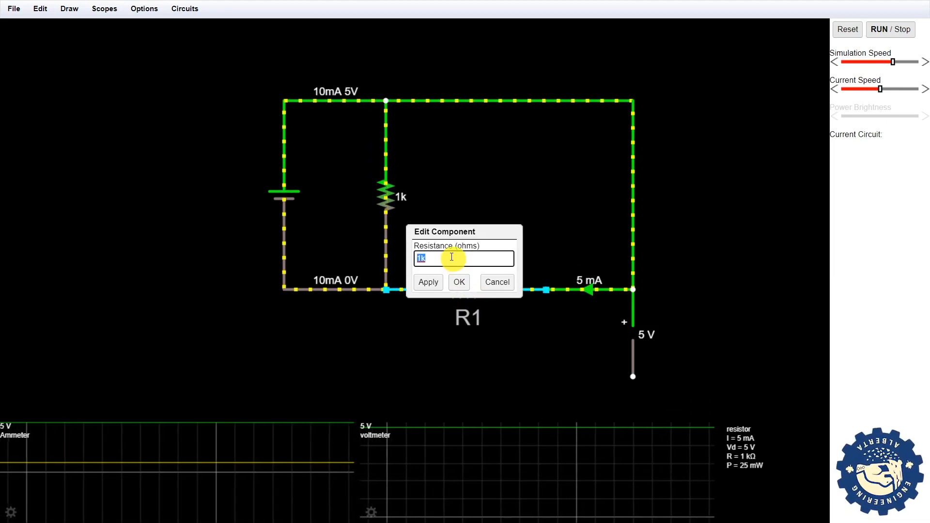
{"action": "type", "text": "5"}
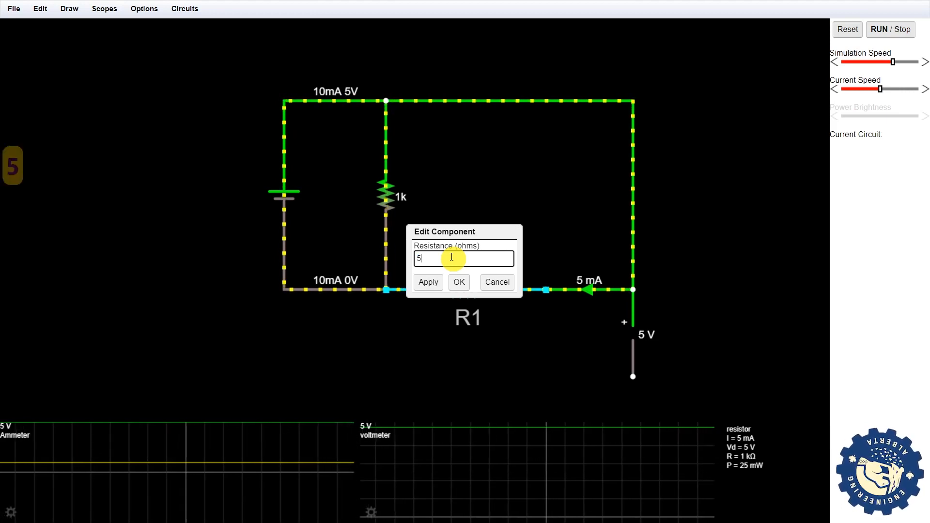
{"action": "type", "text": "00"}
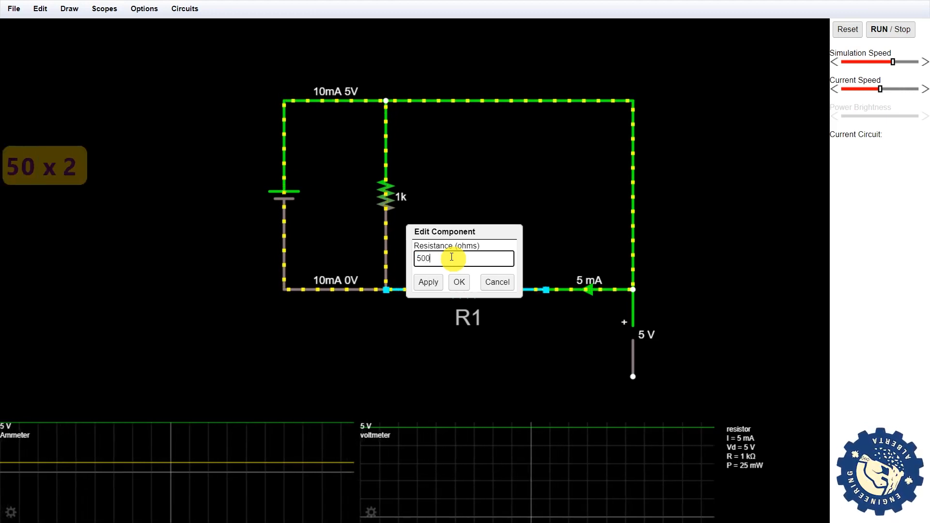
{"action": "left_click", "coordinate": [457, 283]}
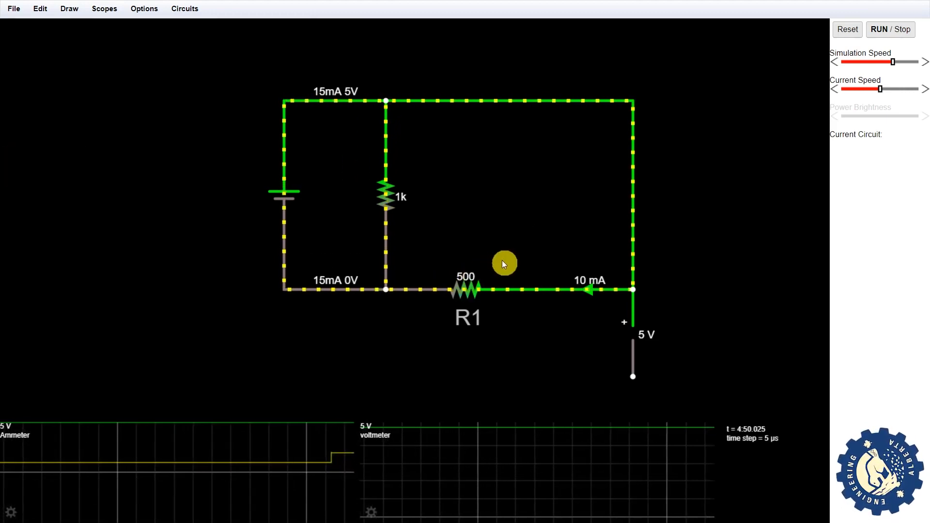
{"action": "mouse_move", "coordinate": [493, 287]}
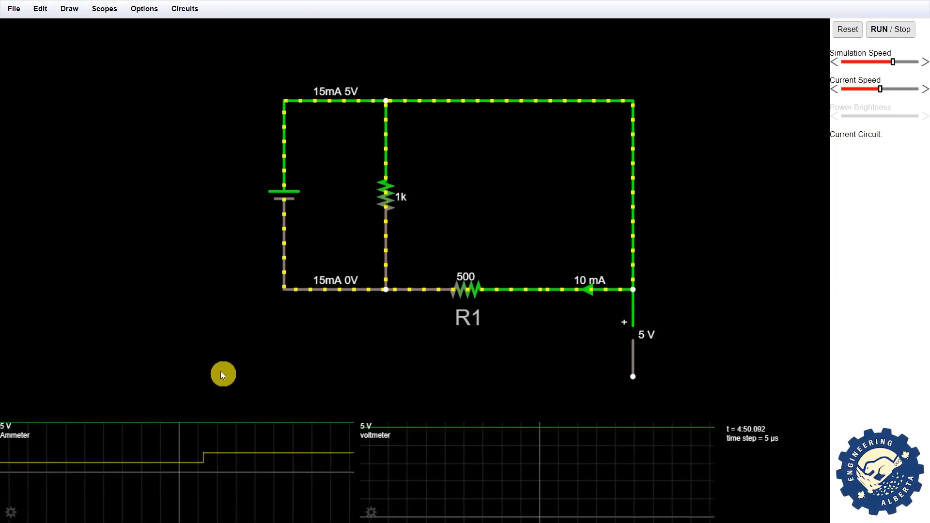
{"action": "mouse_move", "coordinate": [116, 460]}
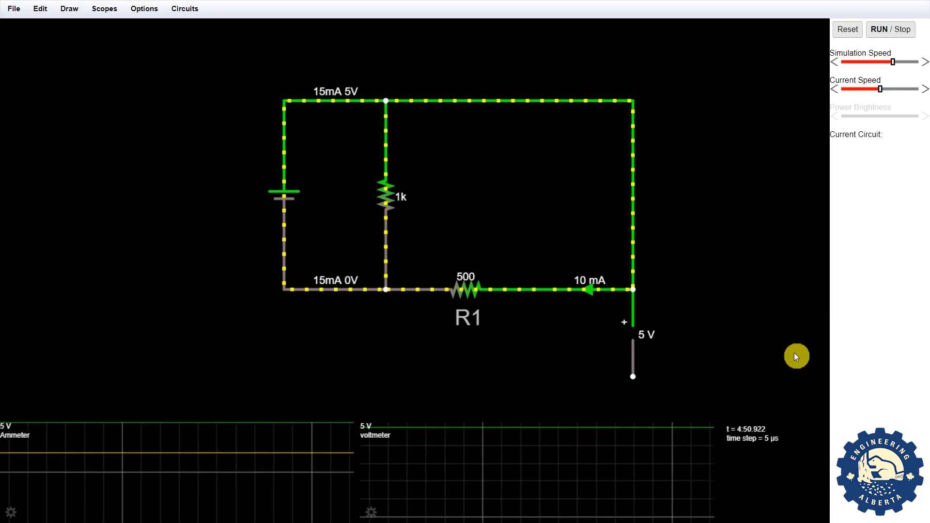
- Add a Voltage slider to the battery with Min 0 and Max 15
{"action": "mouse_move", "coordinate": [274, 196]}
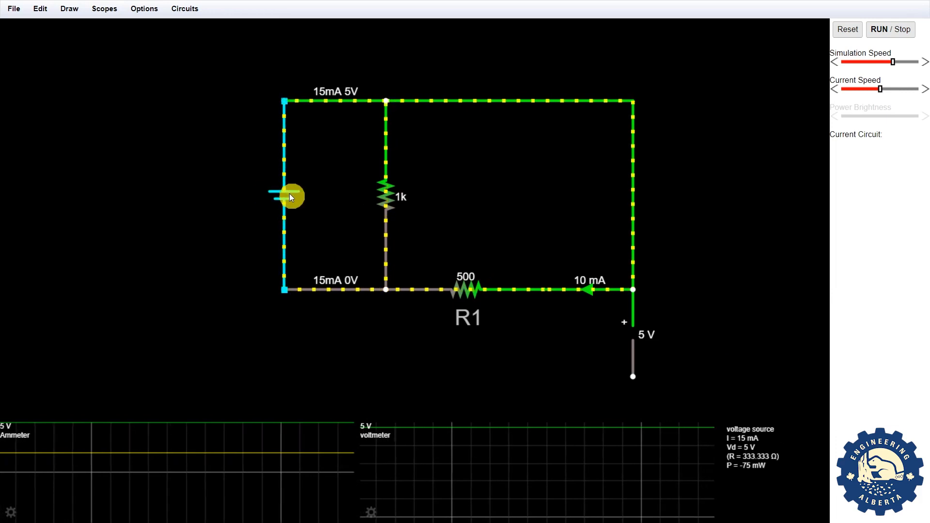
{"action": "right_click", "coordinate": [288, 194]}
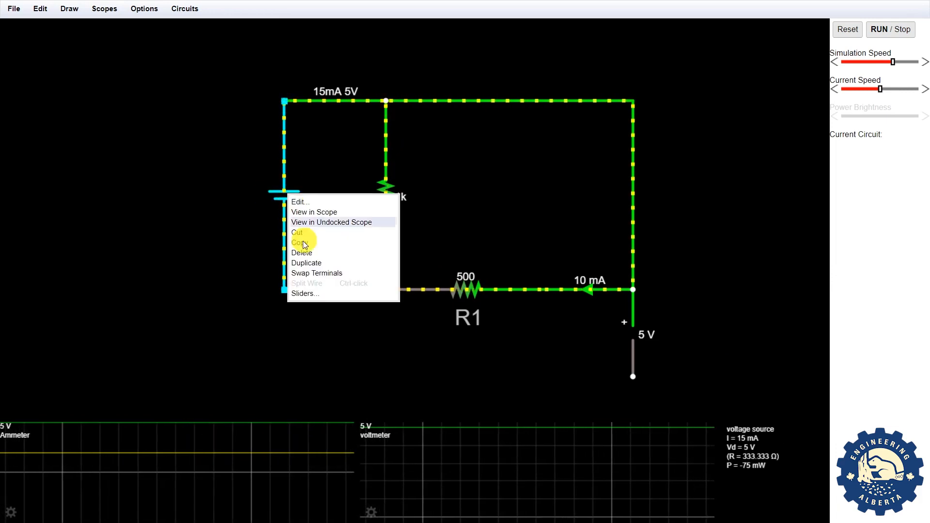
{"action": "left_click", "coordinate": [294, 293]}
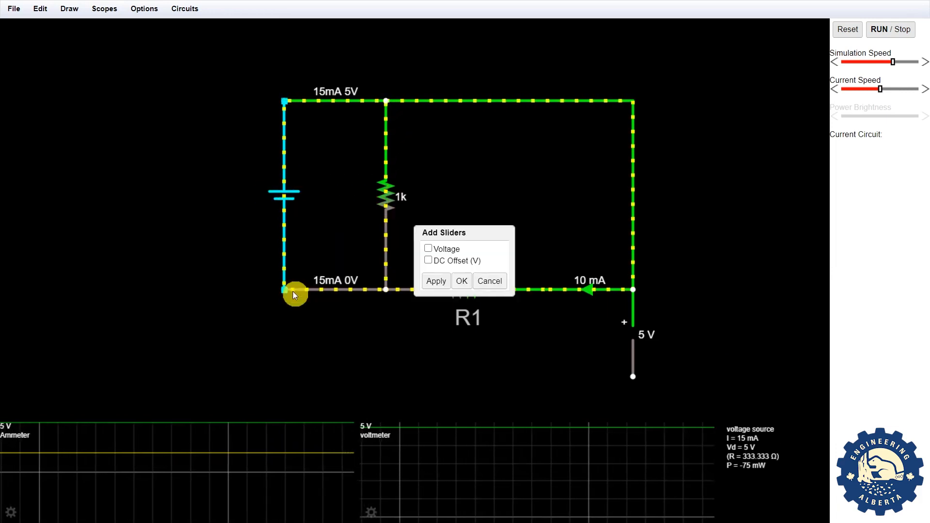
{"action": "left_click", "coordinate": [428, 249]}
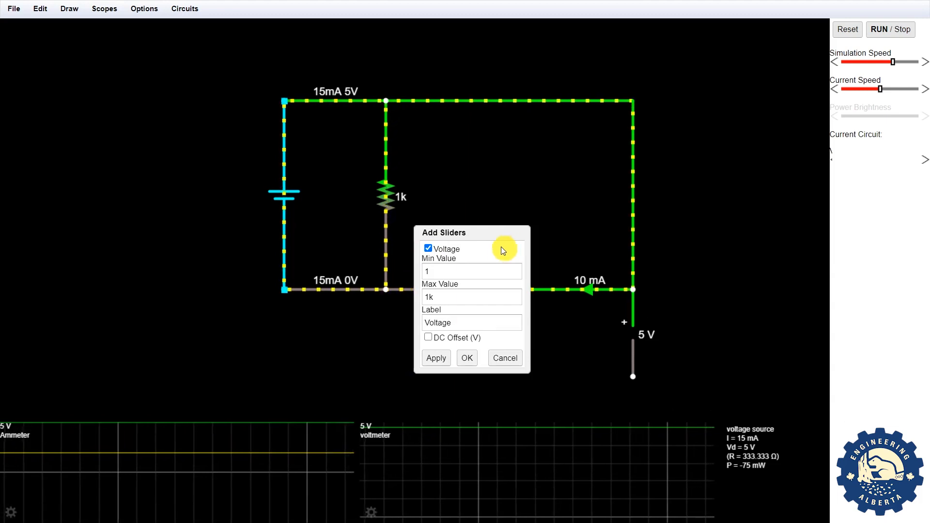
{"action": "left_click", "coordinate": [479, 270]}
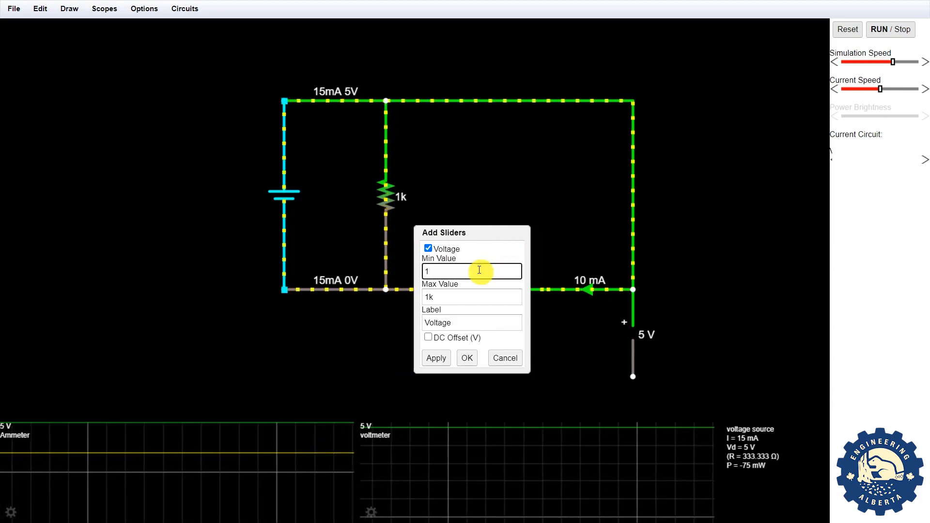
{"action": "key", "text": "BackSpace"}
{"action": "type", "text": "0"}
{"action": "key", "text": "Tab"}
{"action": "type", "text": "15"}
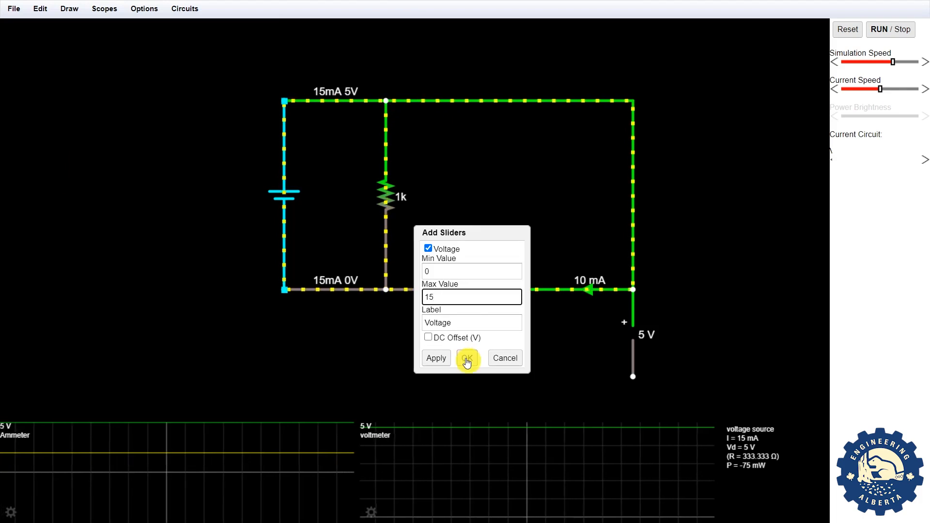
{"action": "left_click", "coordinate": [466, 359]}
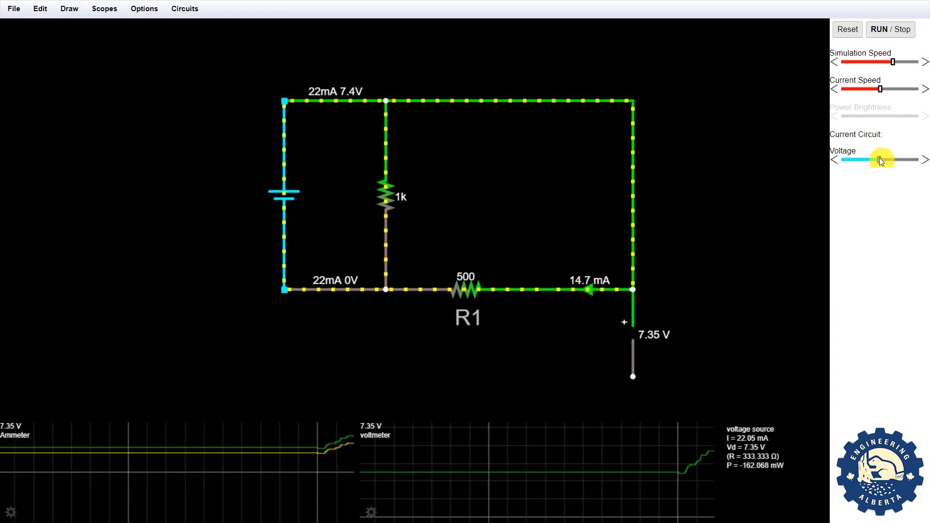
- Drag the battery Voltage slider up to 15 V, then back down to about 1.05 V
{"action": "left_click_drag", "start_coordinate": [889, 160], "coordinate": [906, 158]}
{"action": "left_click_drag", "start_coordinate": [907, 163], "coordinate": [925, 162]}
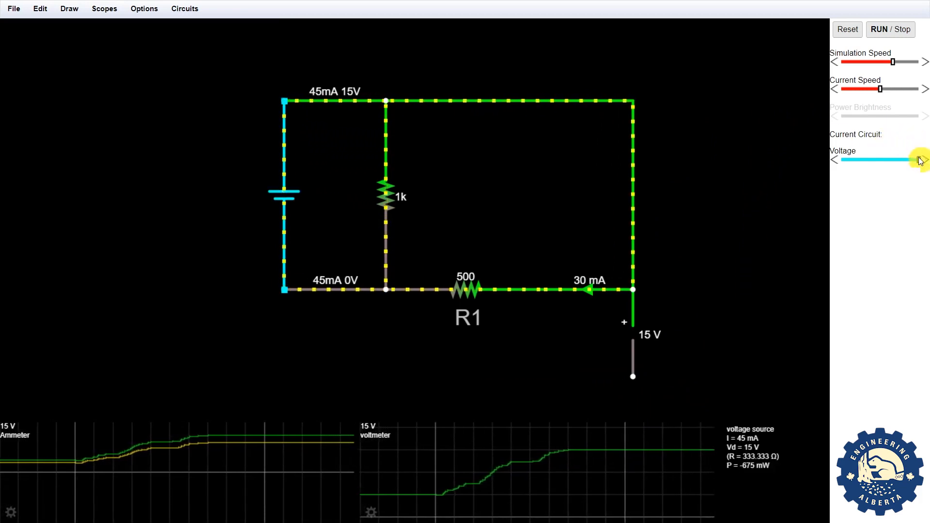
{"action": "left_click_drag", "start_coordinate": [920, 160], "coordinate": [847, 156]}
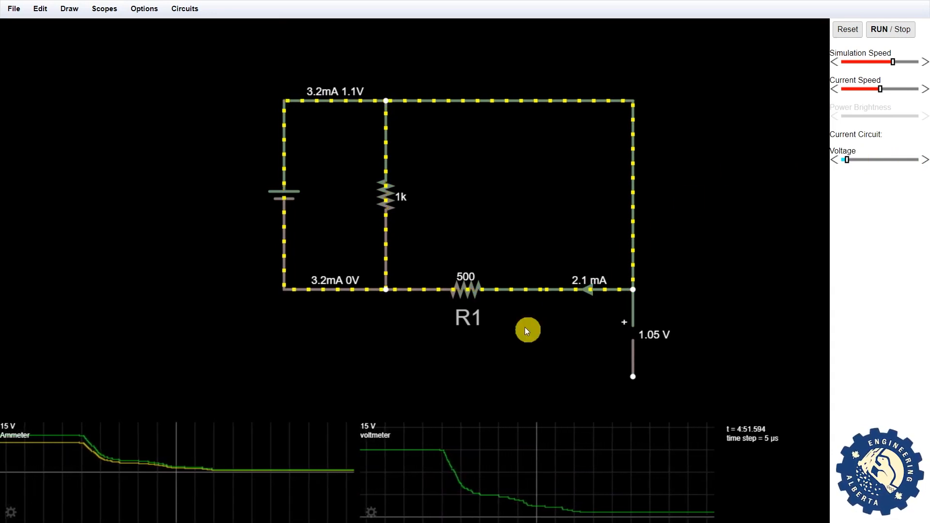
- Give R1 a Resistance slider with Min Value 500 and Max 1k
{"action": "right_click", "coordinate": [470, 291]}
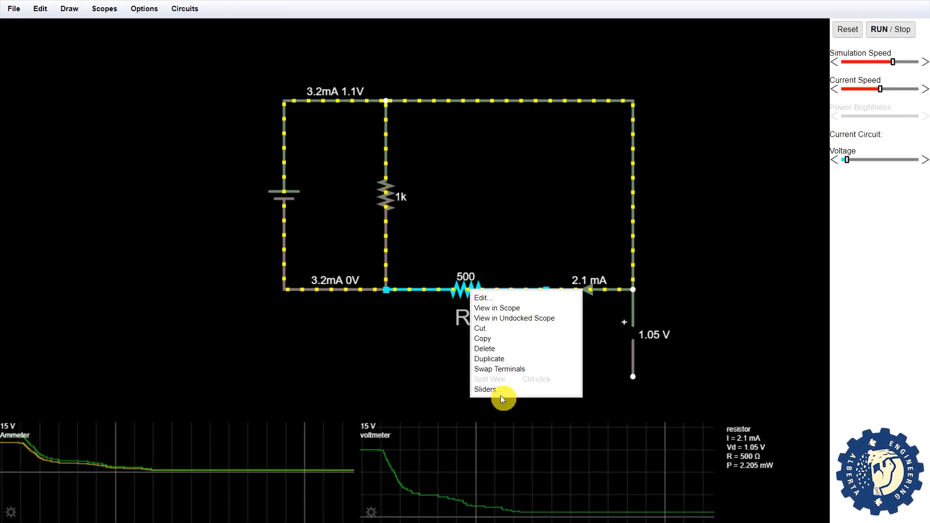
{"action": "left_click", "coordinate": [490, 388]}
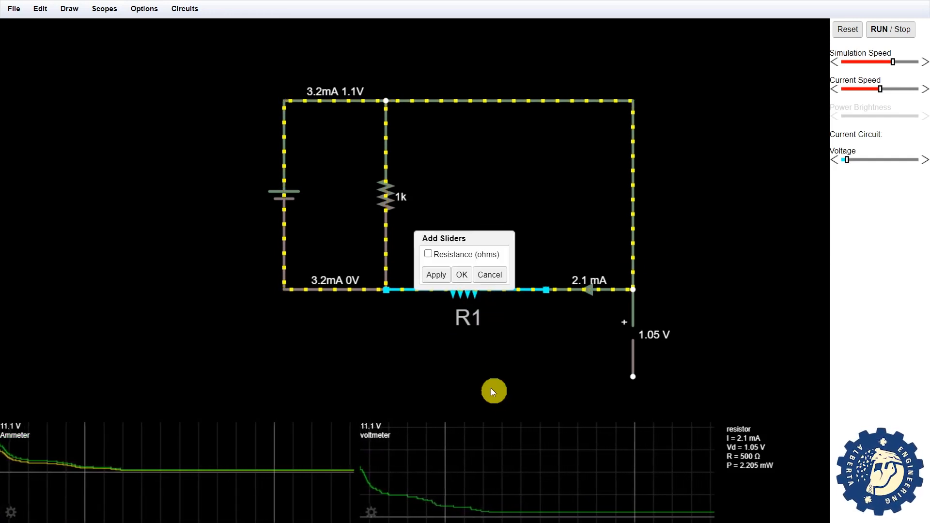
{"action": "left_click", "coordinate": [428, 254]}
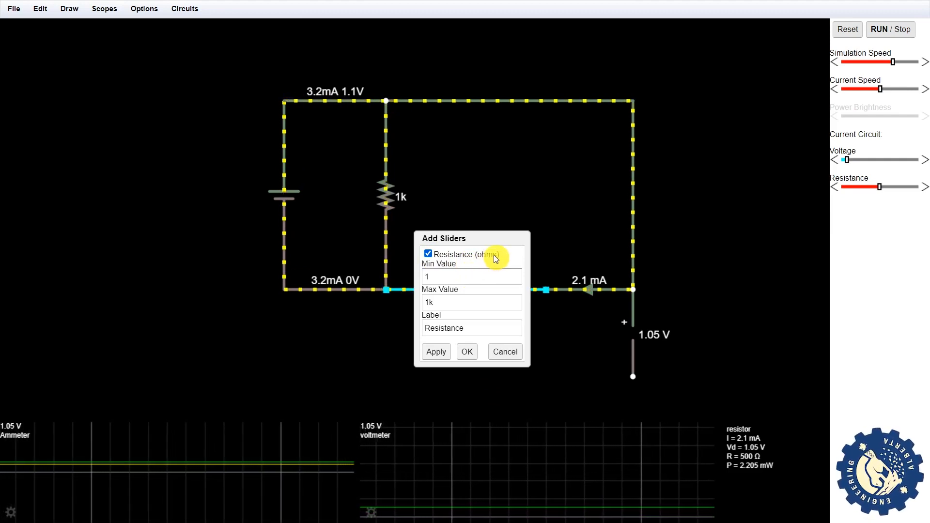
{"action": "double_click", "coordinate": [483, 275]}
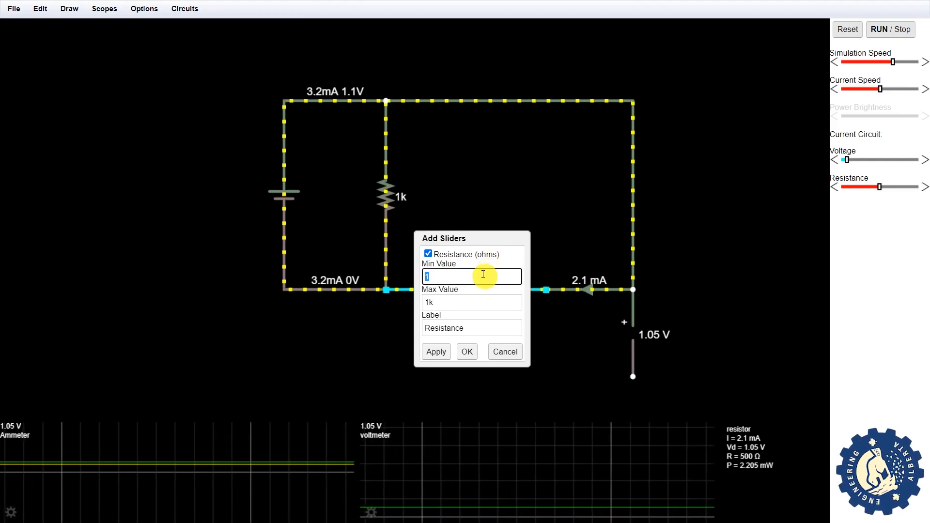
{"action": "type", "text": "500"}
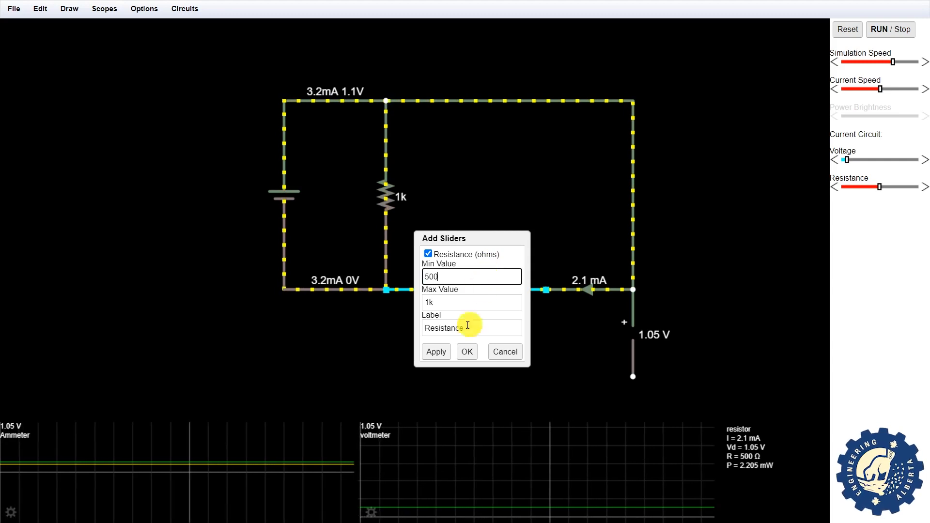
{"action": "left_click", "coordinate": [468, 352]}
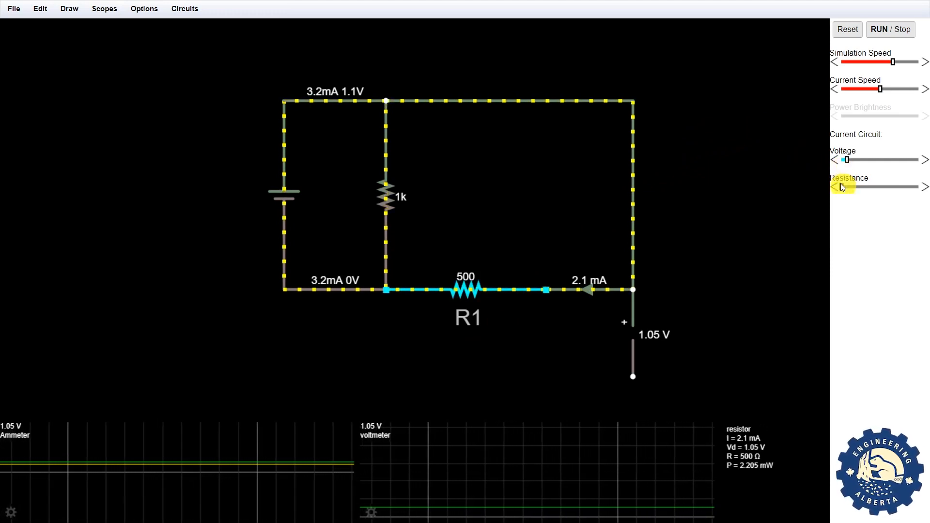
- Sweep the Resistance and Voltage sliders, finishing with R1 at 610 Ω and battery at 12.6 V
{"action": "left_click_drag", "start_coordinate": [841, 183], "coordinate": [899, 180]}
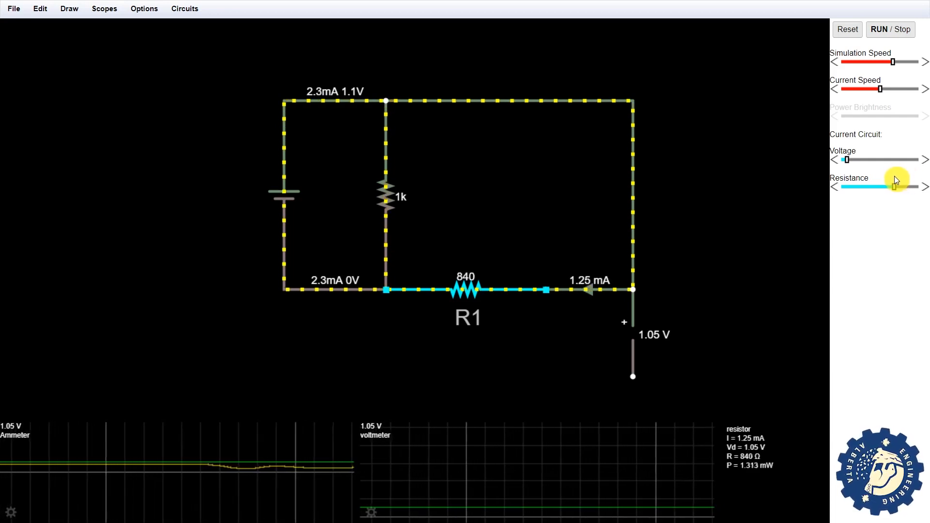
{"action": "left_click_drag", "start_coordinate": [913, 180], "coordinate": [844, 186]}
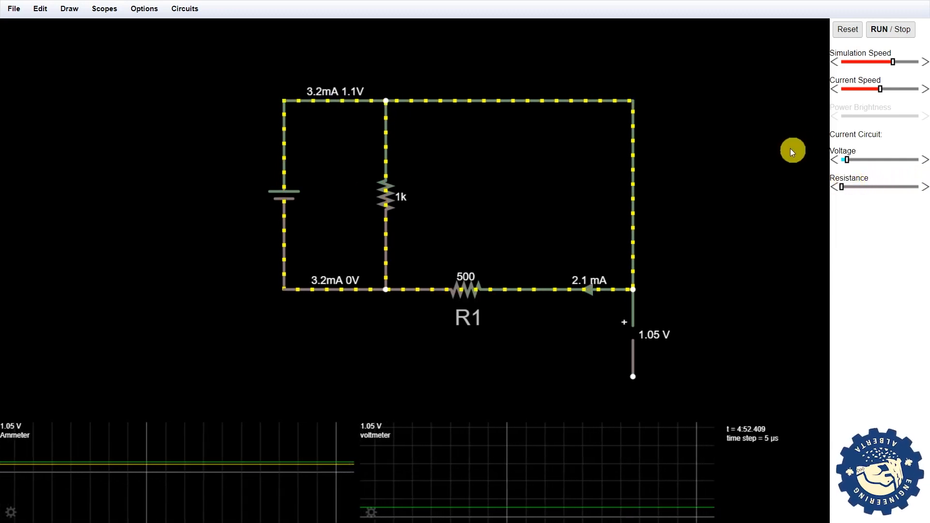
{"action": "left_click_drag", "start_coordinate": [848, 158], "coordinate": [890, 157]}
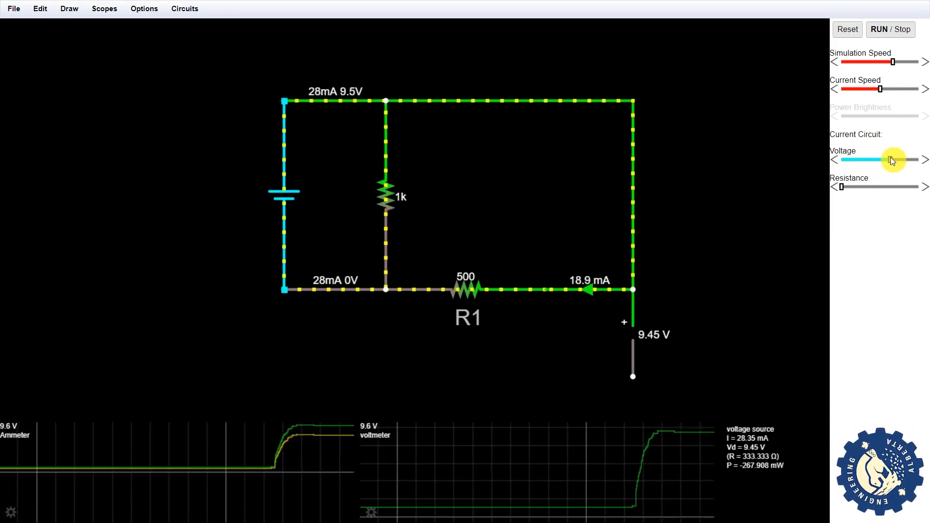
{"action": "left_click_drag", "start_coordinate": [843, 188], "coordinate": [902, 184]}
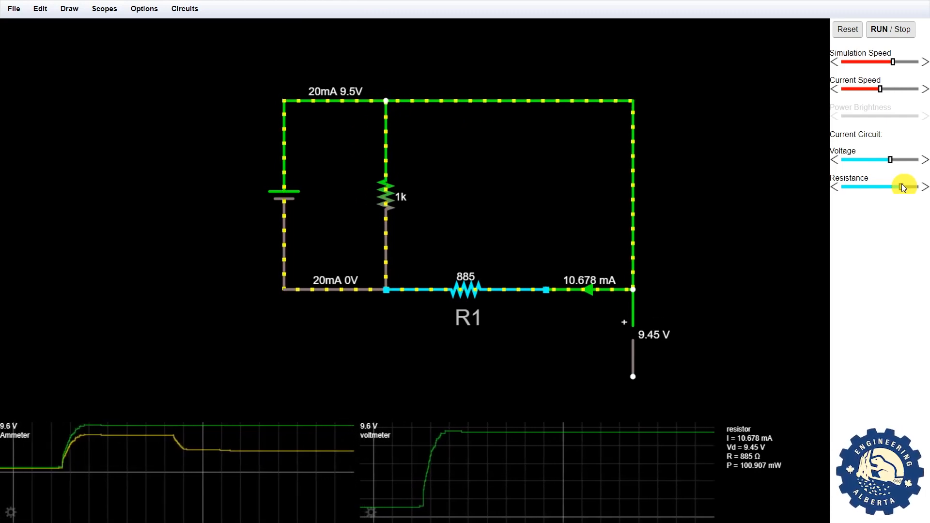
{"action": "left_click_drag", "start_coordinate": [901, 187], "coordinate": [858, 186]}
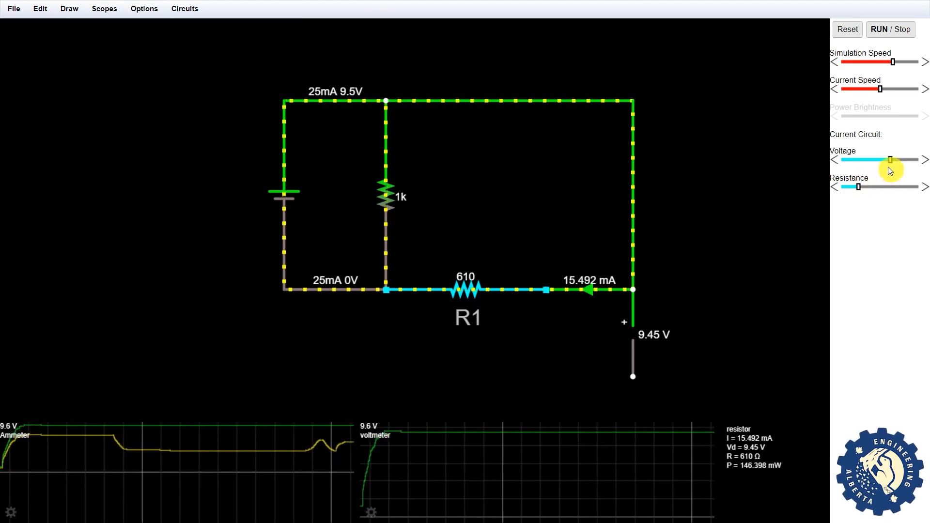
{"action": "left_click_drag", "start_coordinate": [885, 158], "coordinate": [907, 159]}
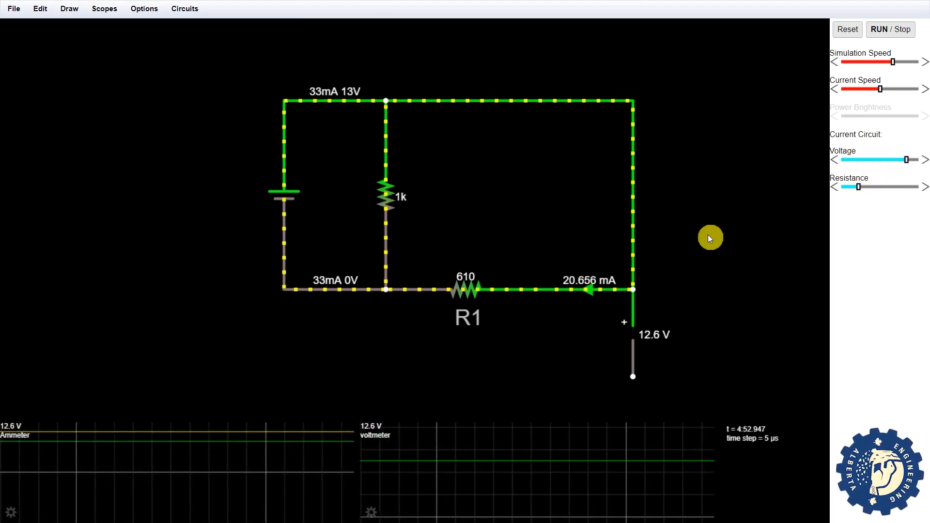